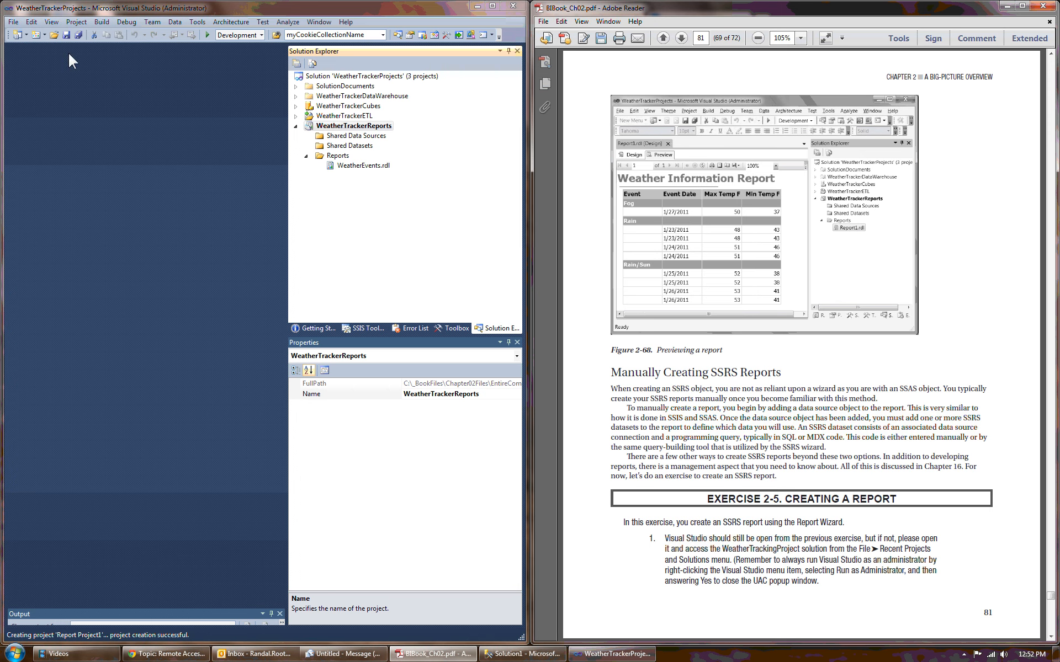
# Step: Add a new project to the solution from the Report Server Project Wizard template and continue past the Report Wizard's welcome page
pyautogui.click(13, 22)
pyautogui.moveTo(35, 60)
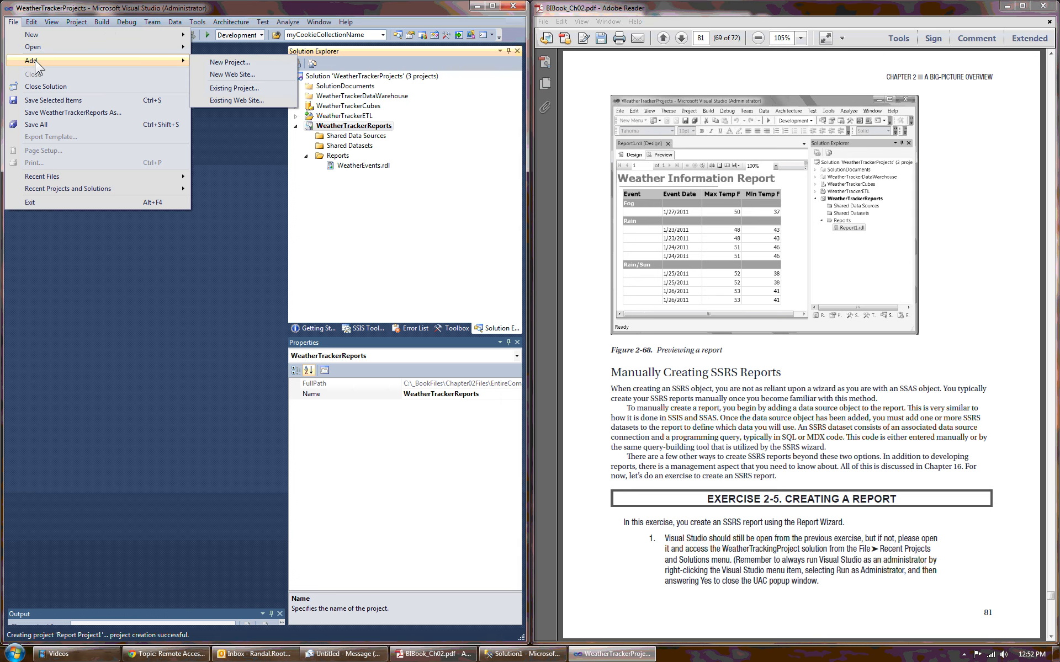
pyautogui.click(268, 61)
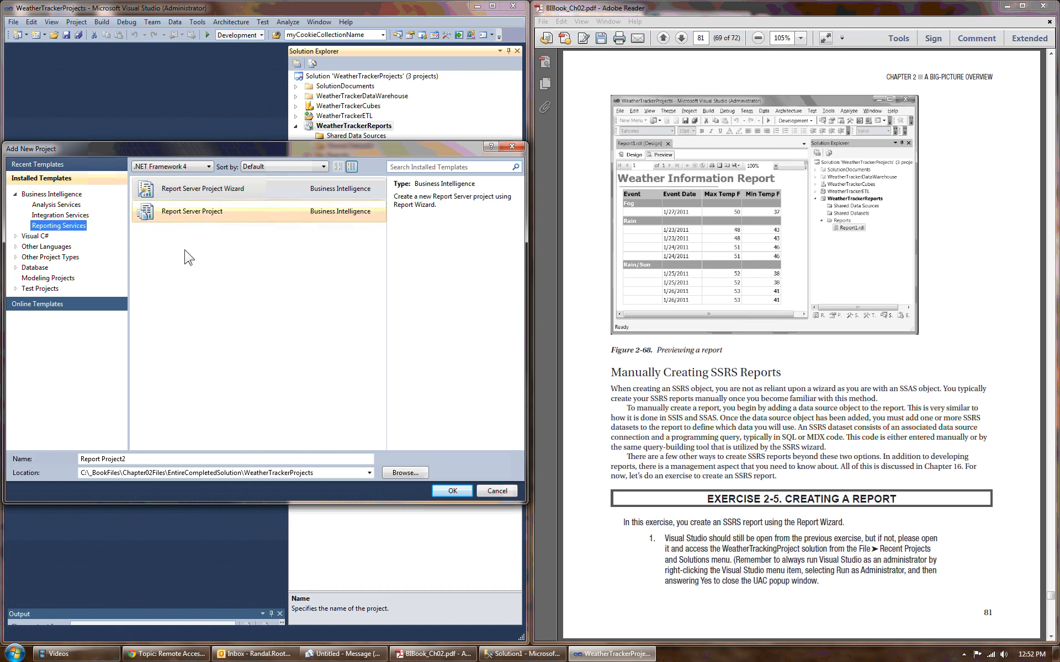
pyautogui.click(453, 493)
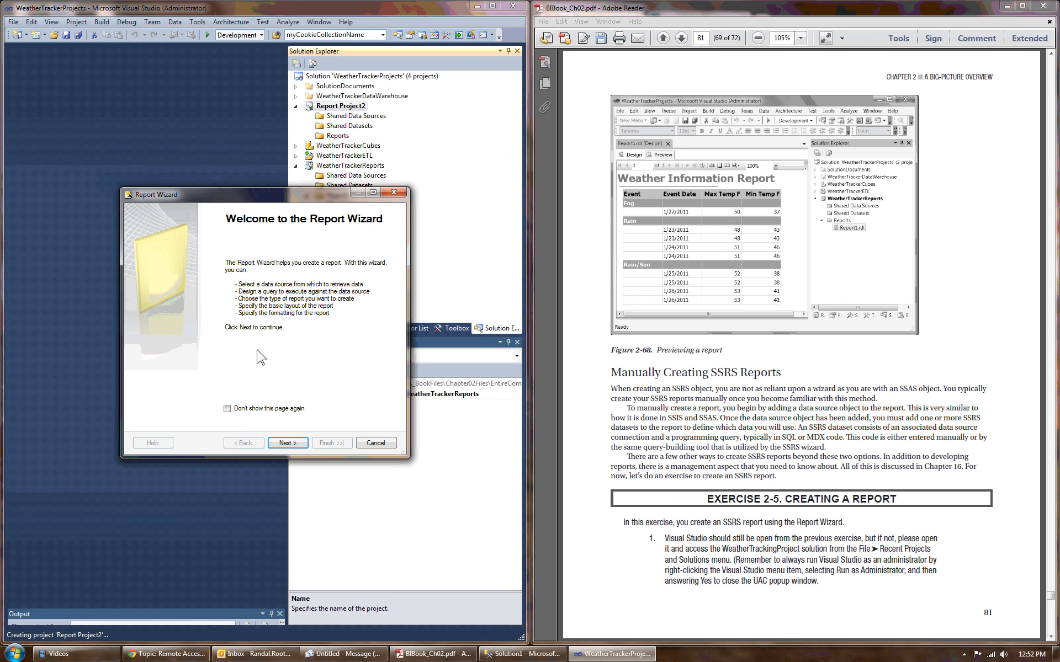
pyautogui.moveTo(330, 194); pyautogui.dragTo(344, 237)
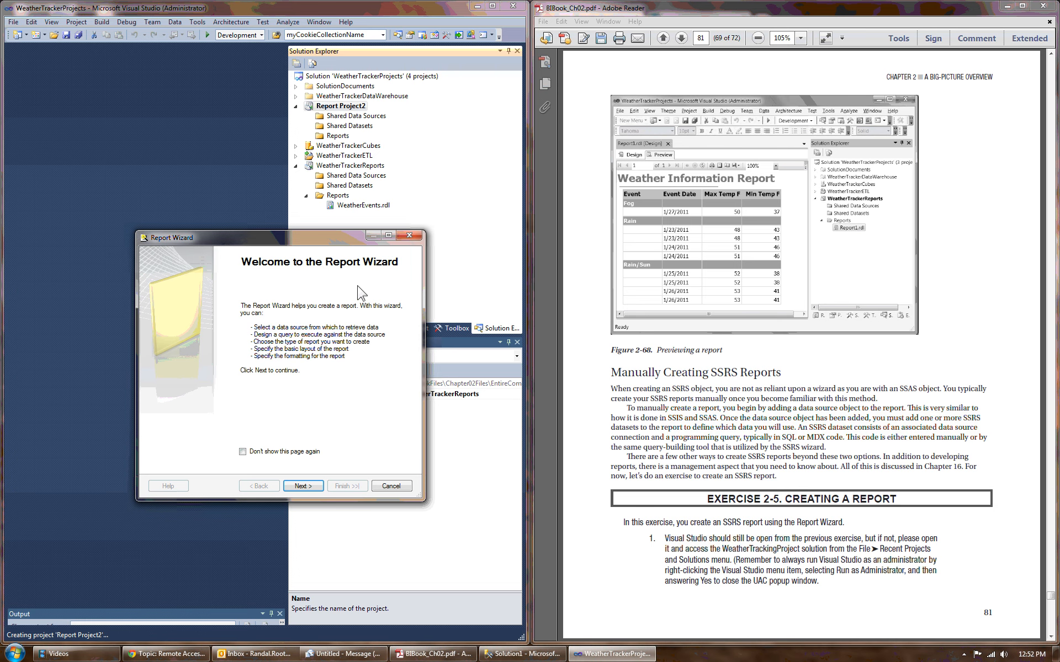
pyautogui.click(303, 486)
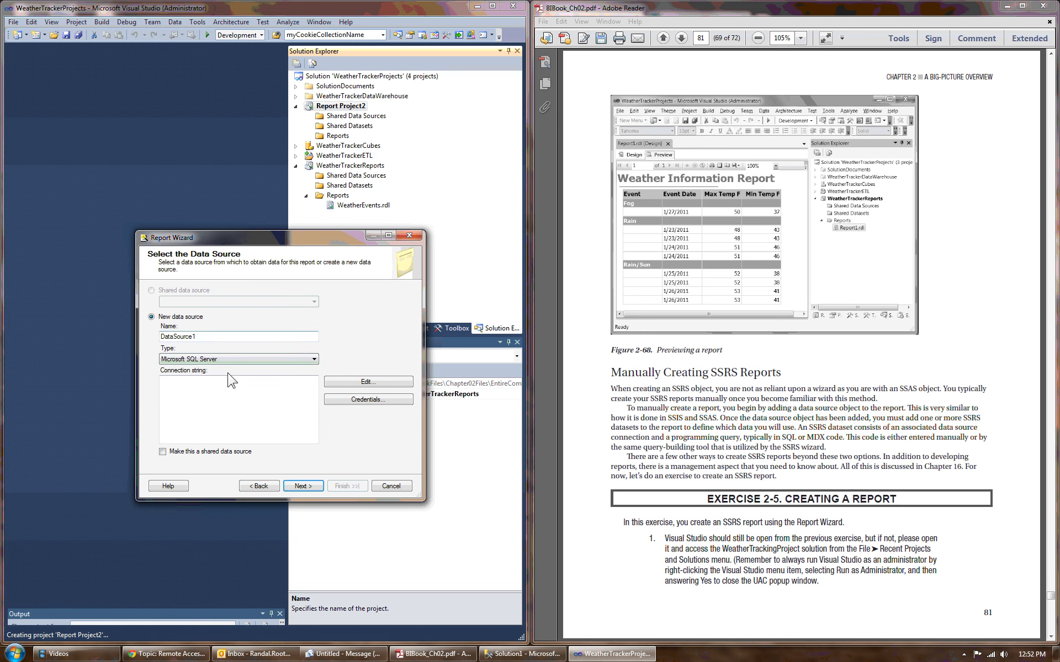
# Step: Set the new data source's type to Microsoft SQL Server Analysis Services
pyautogui.click(223, 359)
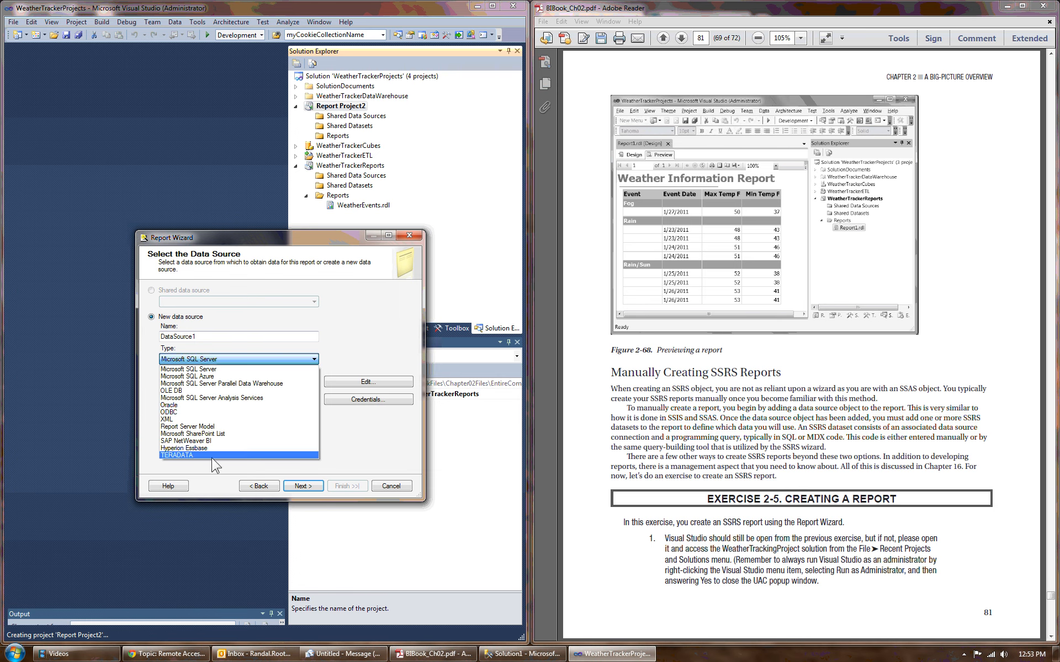
pyautogui.click(242, 398)
pyautogui.click(255, 398)
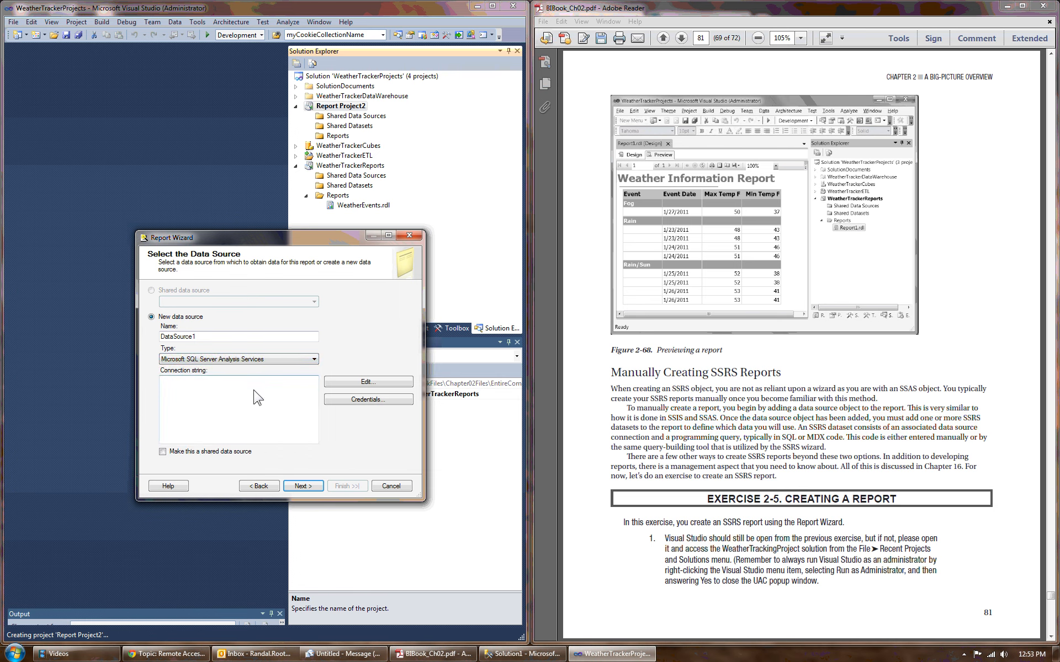
# Step: Open the data source's connection properties for editing and set the server name to NWTech-01
pyautogui.click(368, 383)
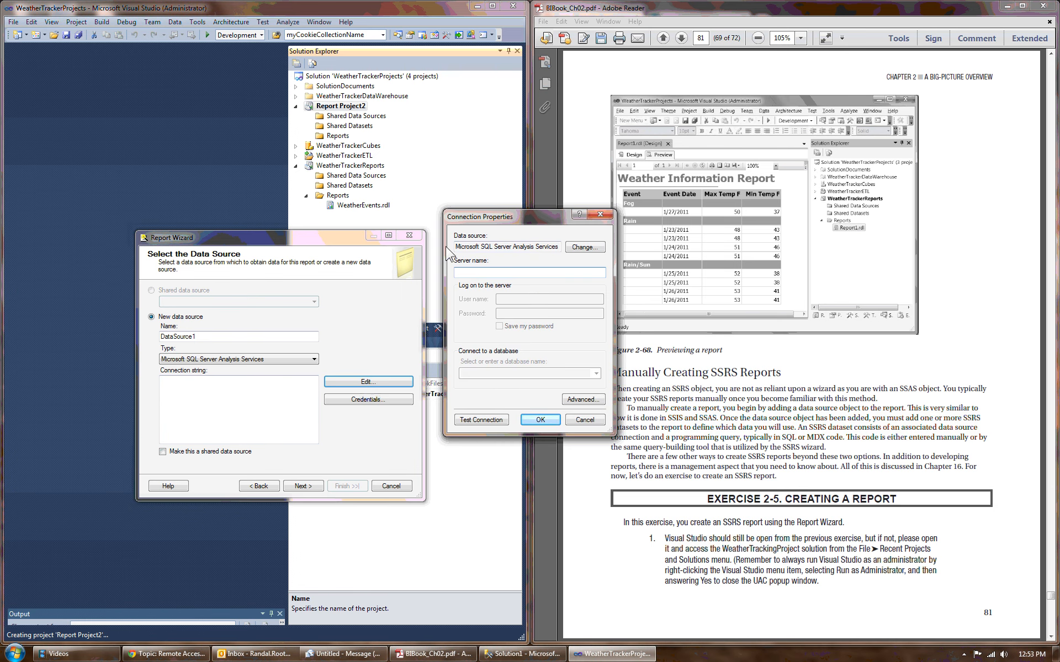
pyautogui.write('NW')
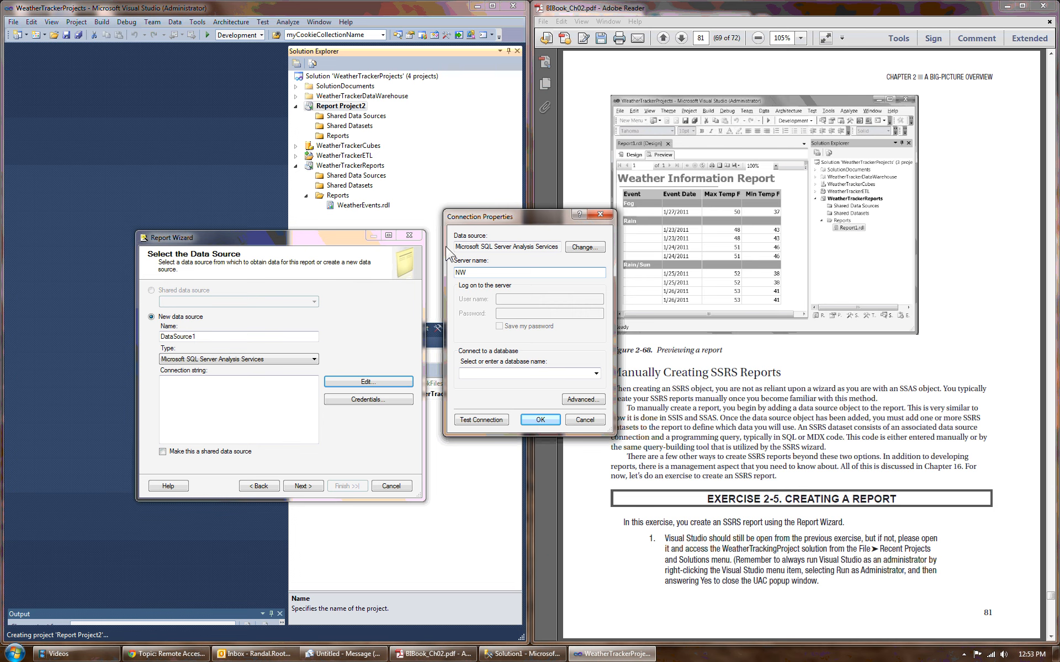
pyautogui.write('Te')
pyautogui.write('ch')
pyautogui.write('20')
pyautogui.press('BackSpace')
pyautogui.press('BackSpace')
pyautogui.write('2')
pyautogui.press('BackSpace')
pyautogui.write('1')
pyautogui.click(596, 375)
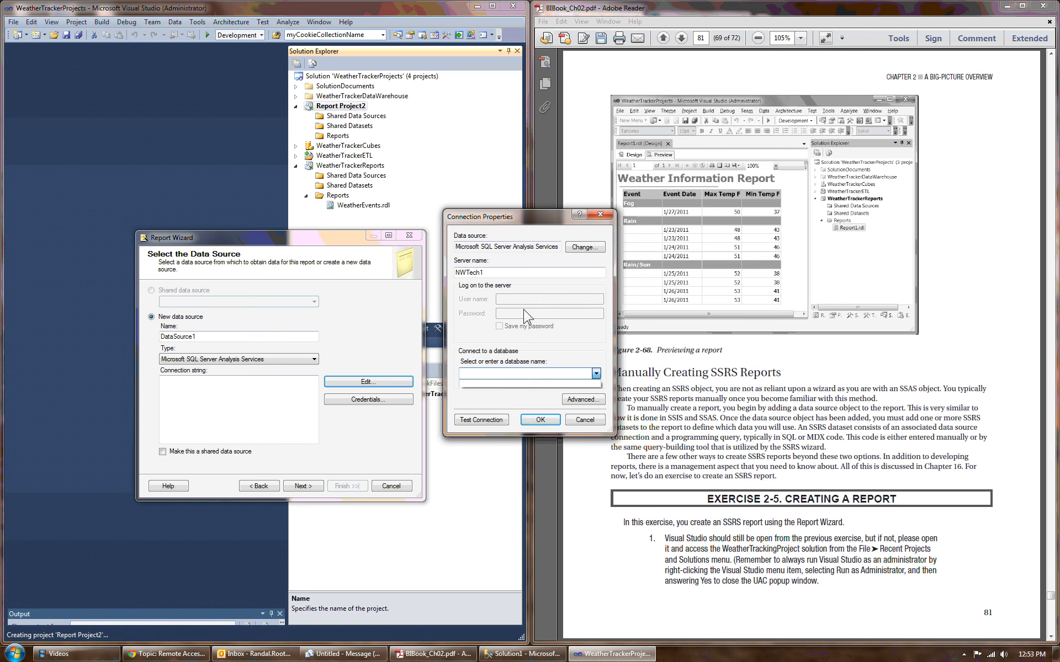
pyautogui.click(482, 273)
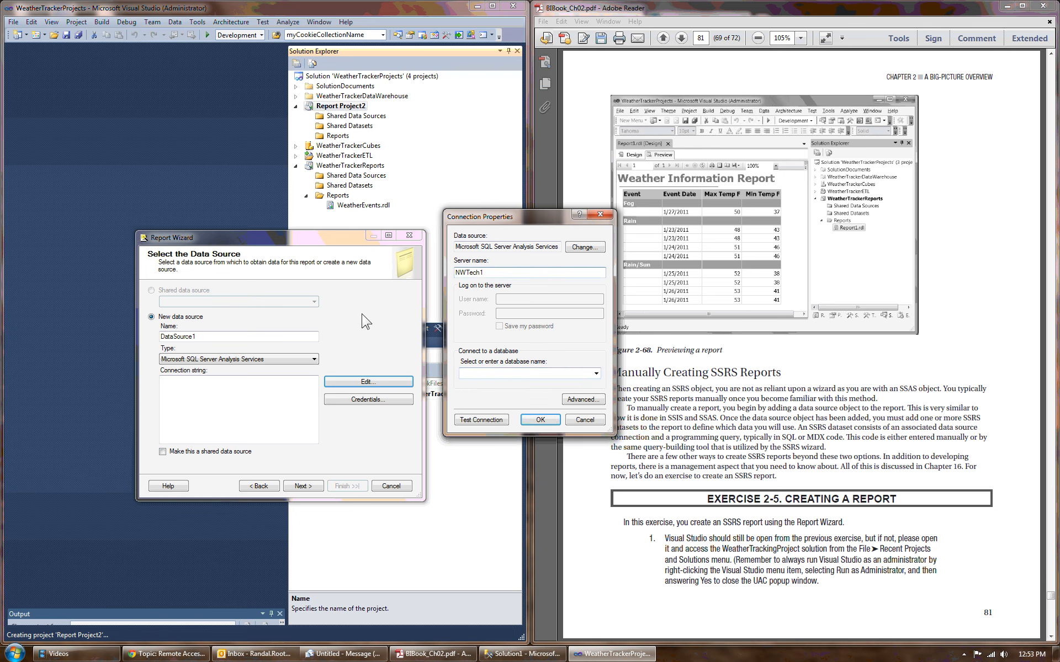
pyautogui.write('-0')
# Step: Choose WeatherTrackerCubes as the connection's database, accept the connection and continue to the query design page
pyautogui.click(596, 374)
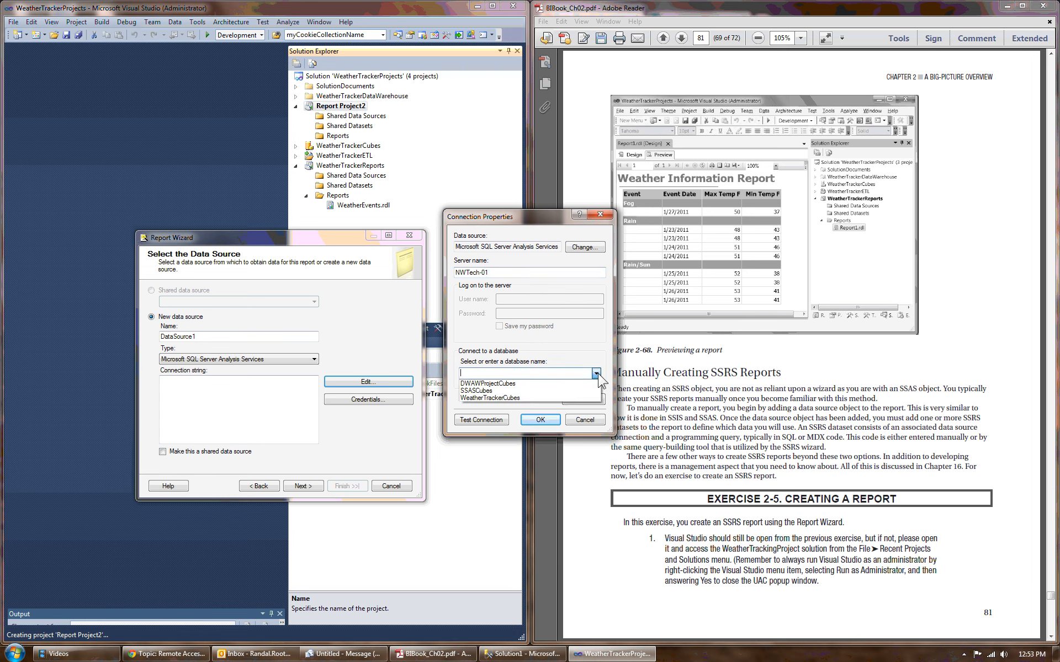
pyautogui.click(504, 398)
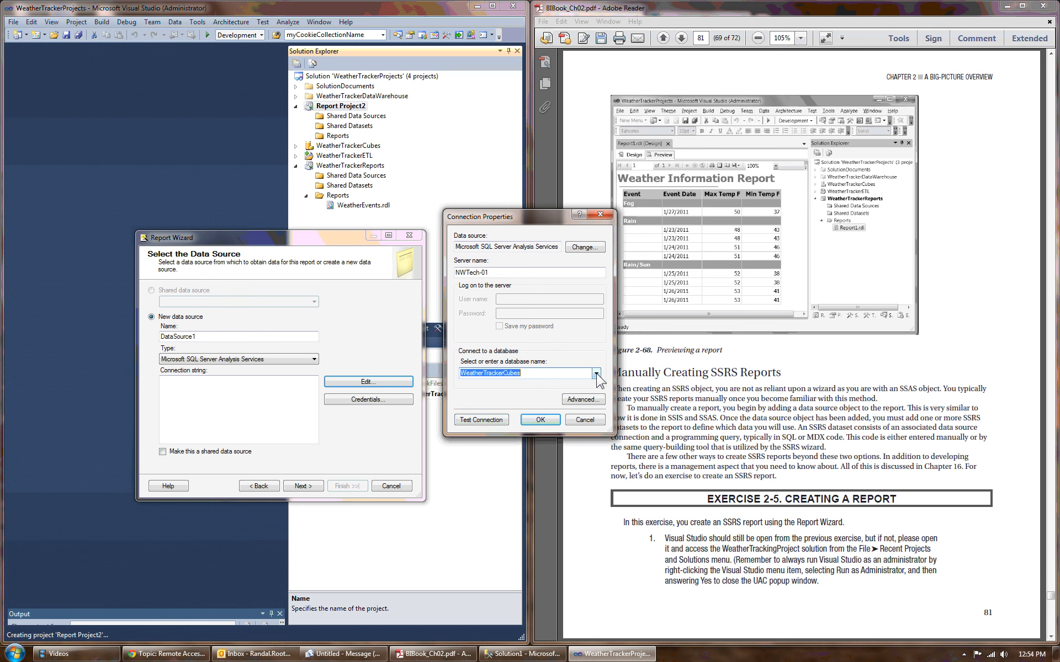
pyautogui.click(529, 419)
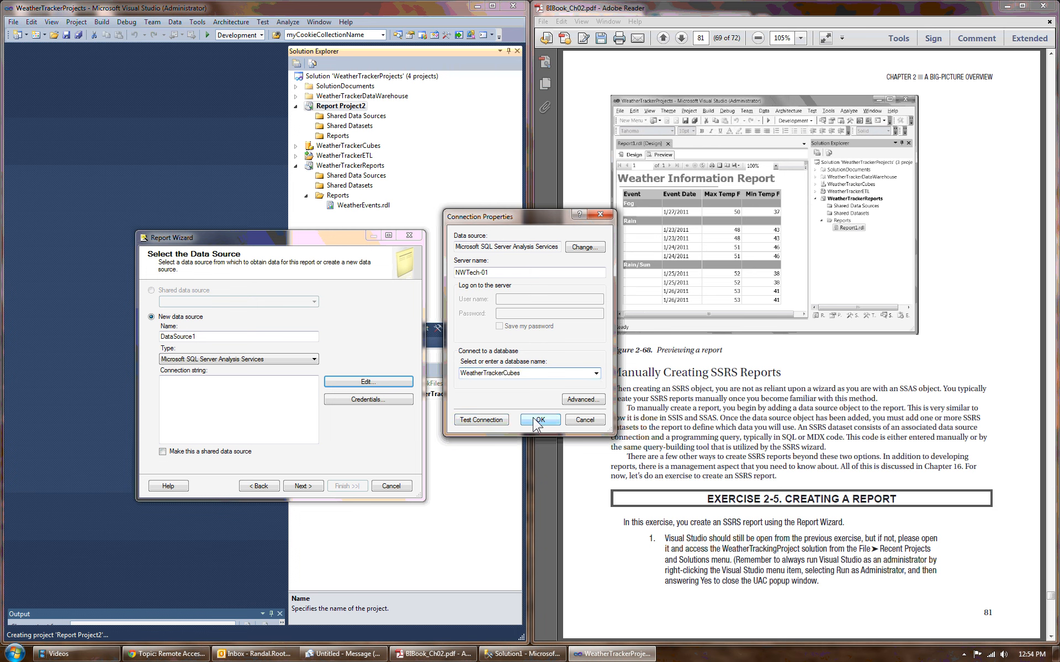
pyautogui.click(303, 487)
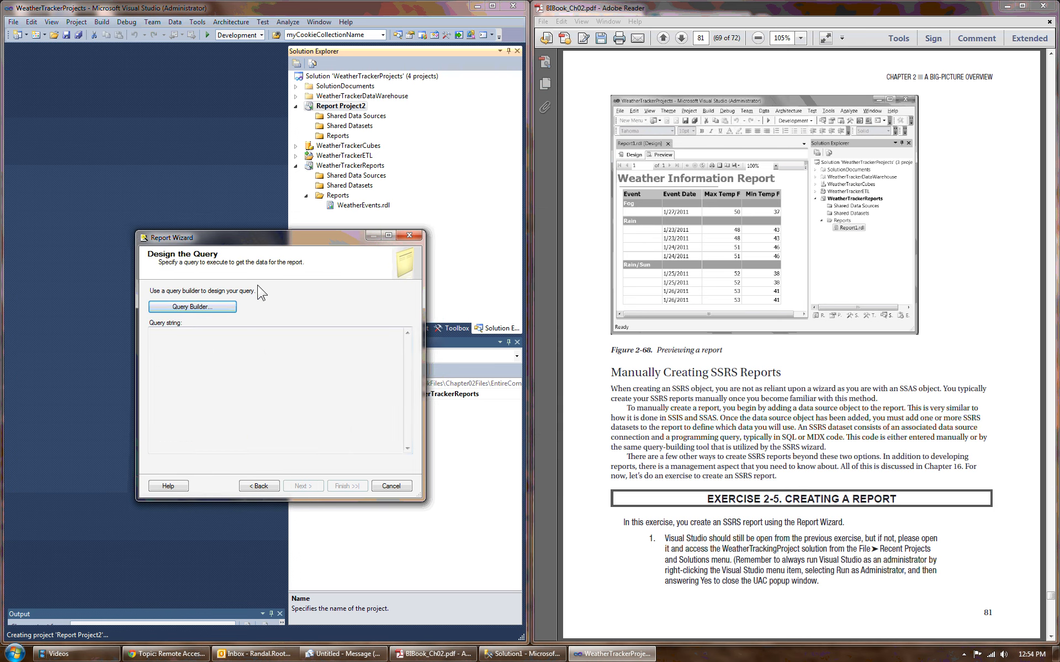
# Step: Open the query builder and add the Fact Weather measures Max Temp F and Min Temp F to the query
pyautogui.click(201, 307)
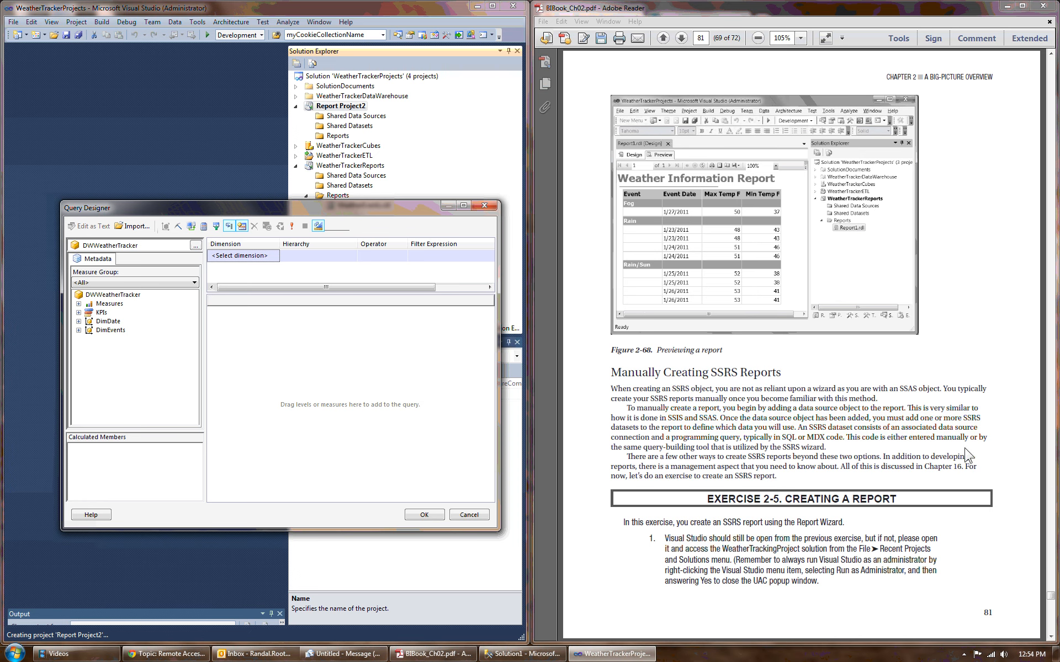
pyautogui.click(1051, 637)
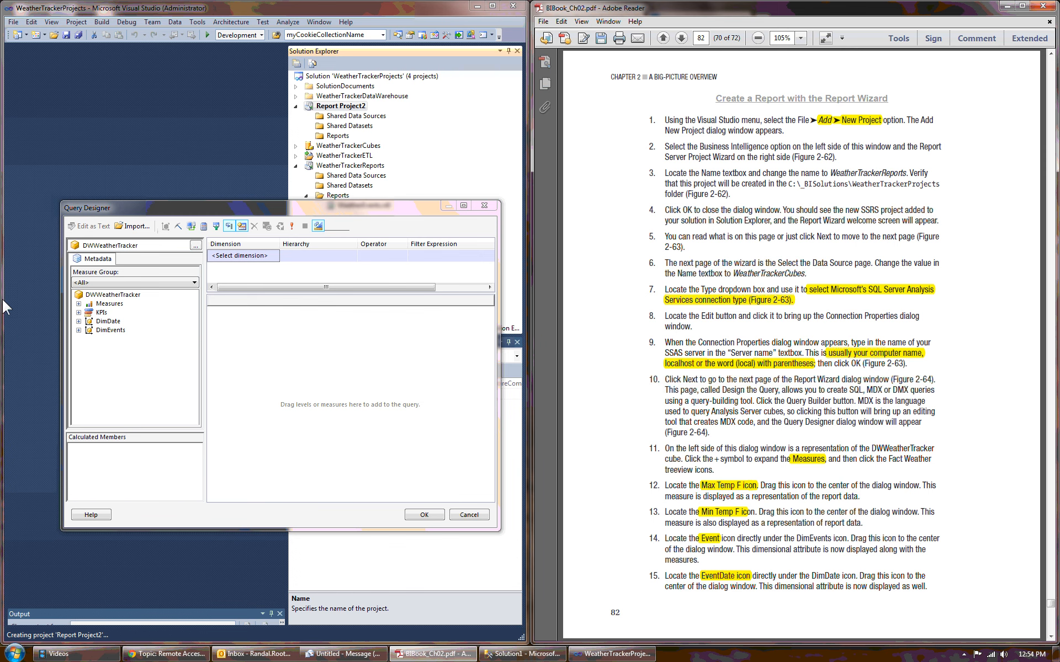
pyautogui.click(79, 303)
pyautogui.click(89, 312)
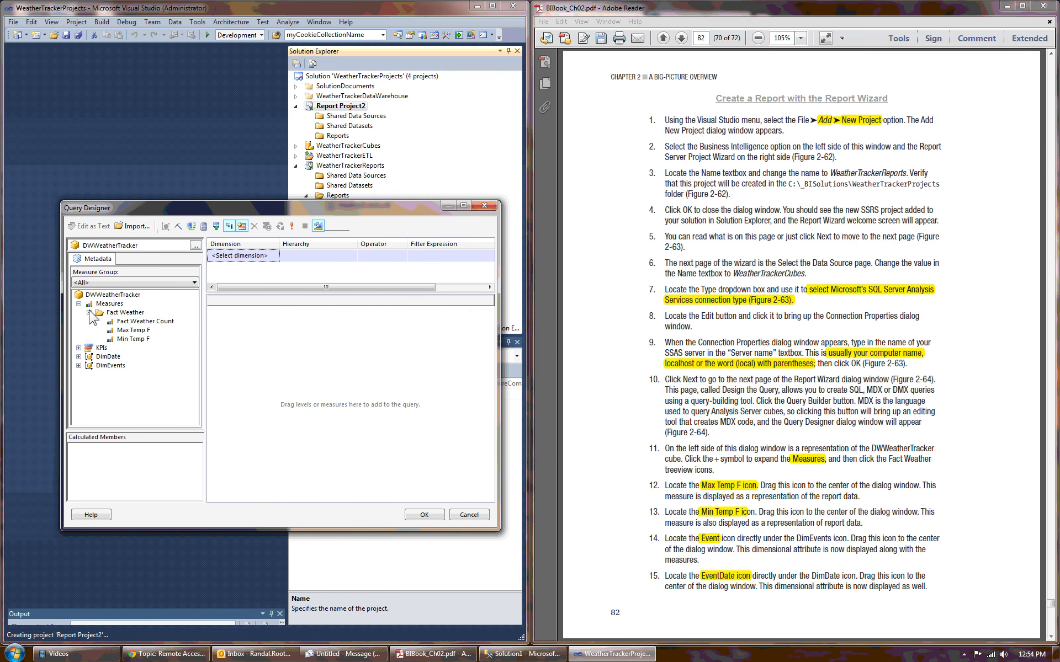
pyautogui.click(133, 331)
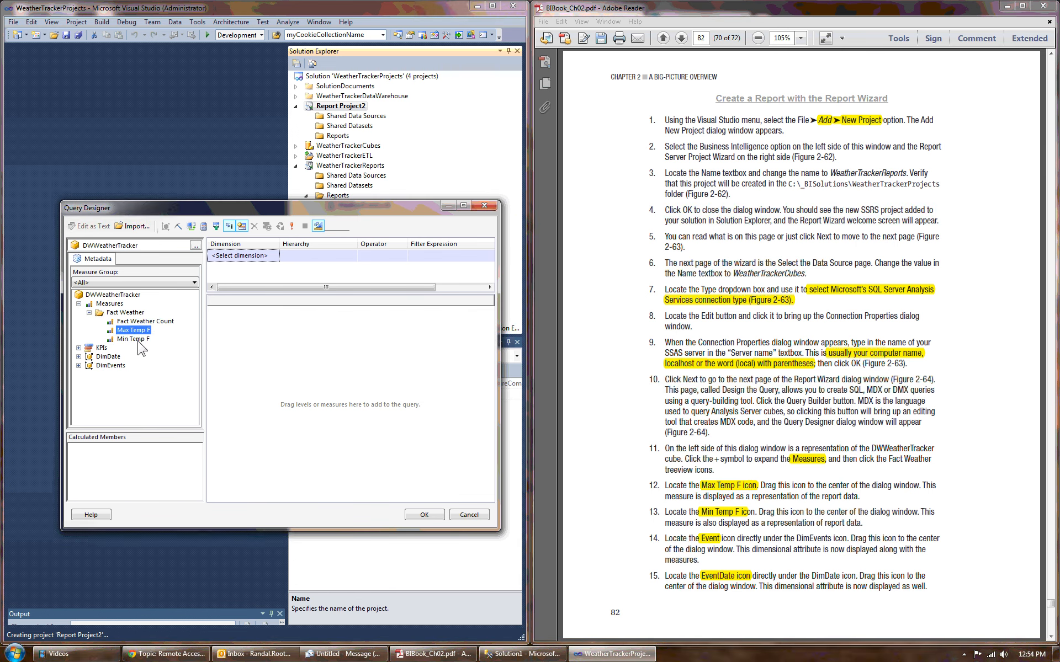
pyautogui.moveTo(135, 331); pyautogui.dragTo(279, 344)
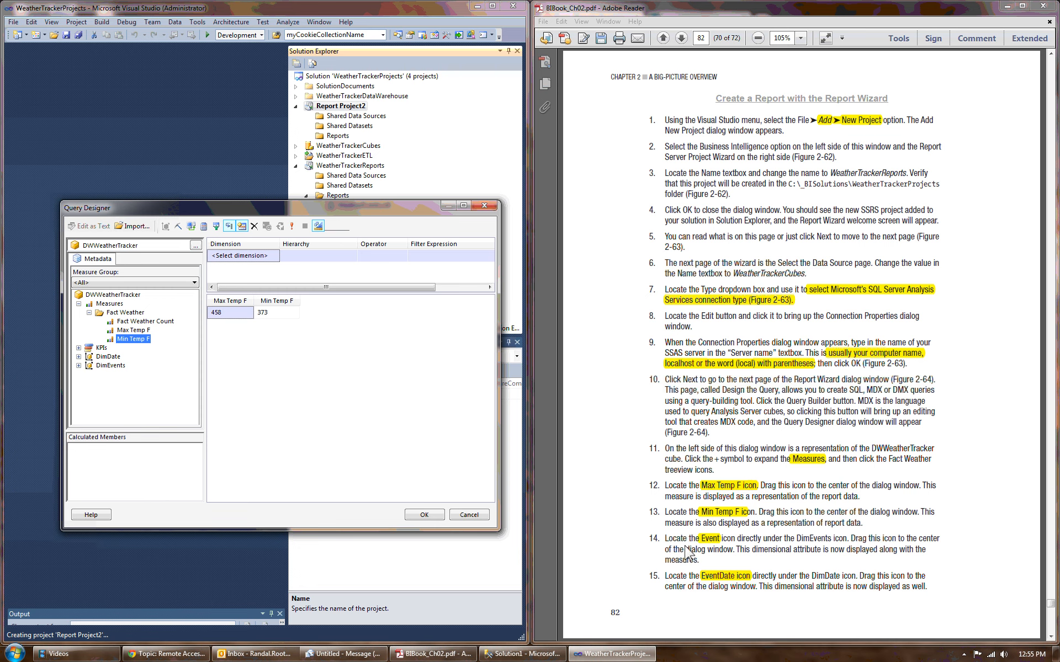
# Step: Add the Event attribute of the DimEvents dimension to the query ahead of the temperature measures
pyautogui.click(78, 365)
pyautogui.click(113, 374)
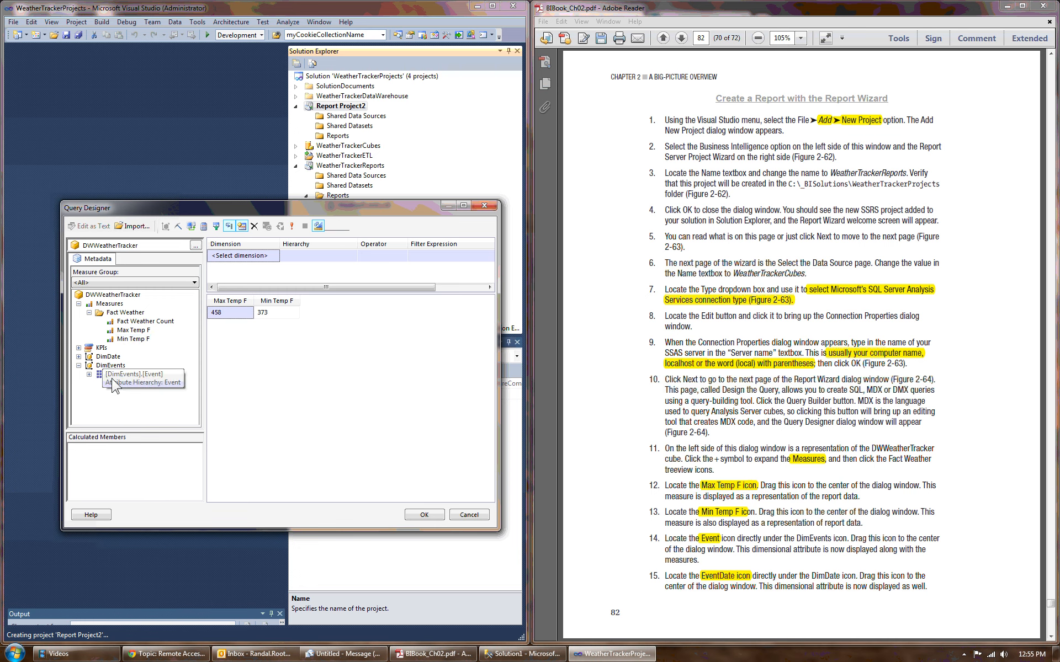
pyautogui.moveTo(115, 379); pyautogui.dragTo(248, 301)
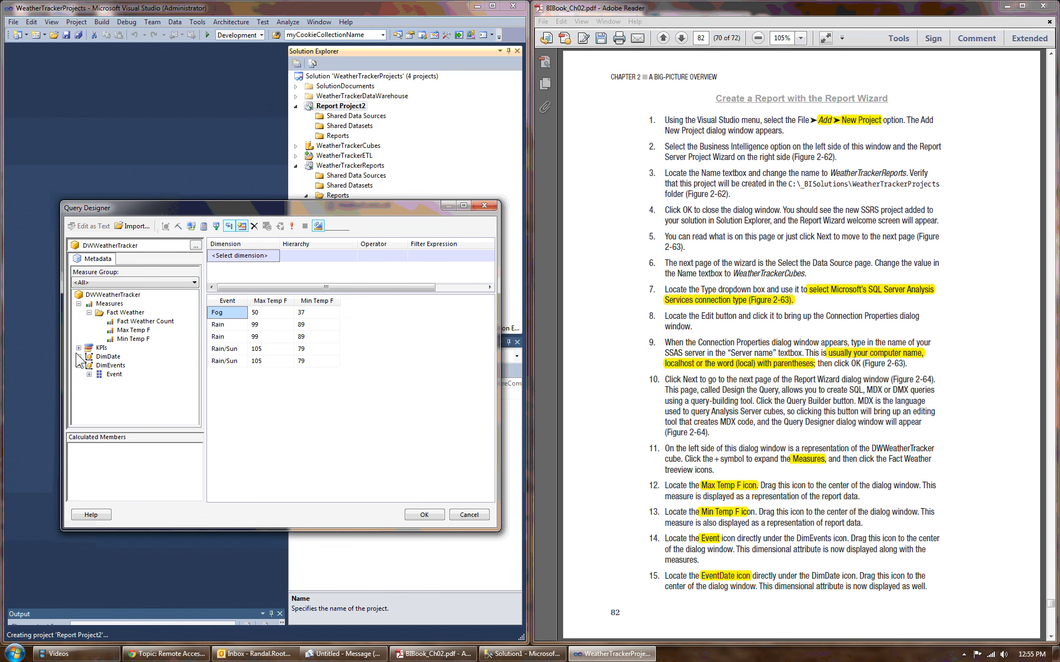
# Step: Add the EventDate attribute of the DimDate dimension as the query's first column and accept the query
pyautogui.click(108, 357)
pyautogui.click(79, 356)
pyautogui.moveTo(104, 367); pyautogui.dragTo(212, 374)
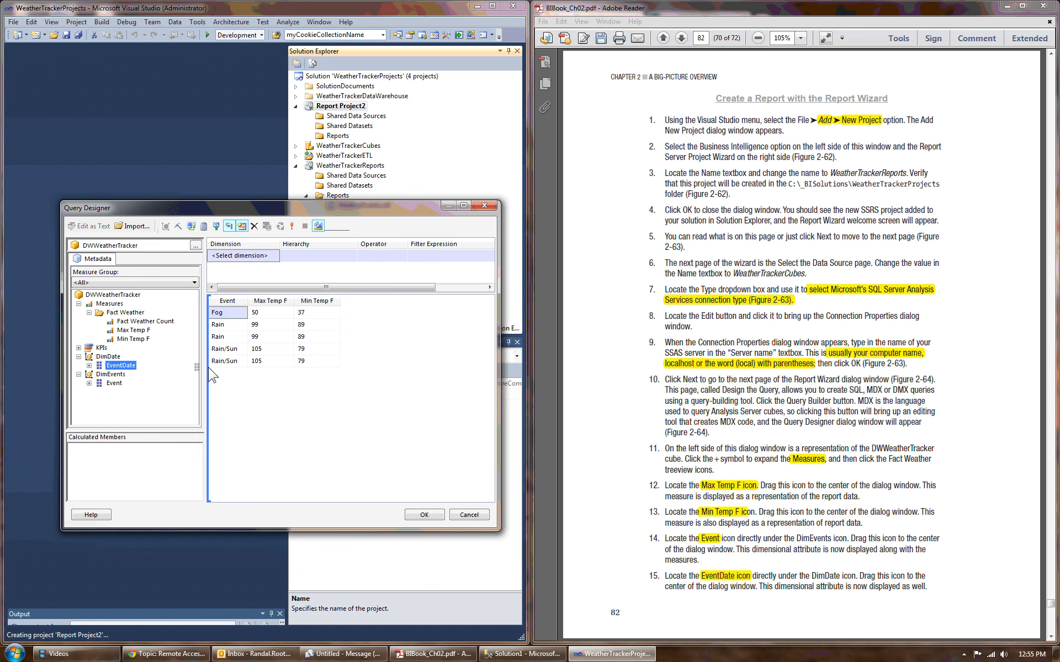
pyautogui.moveTo(249, 301); pyautogui.dragTo(289, 301)
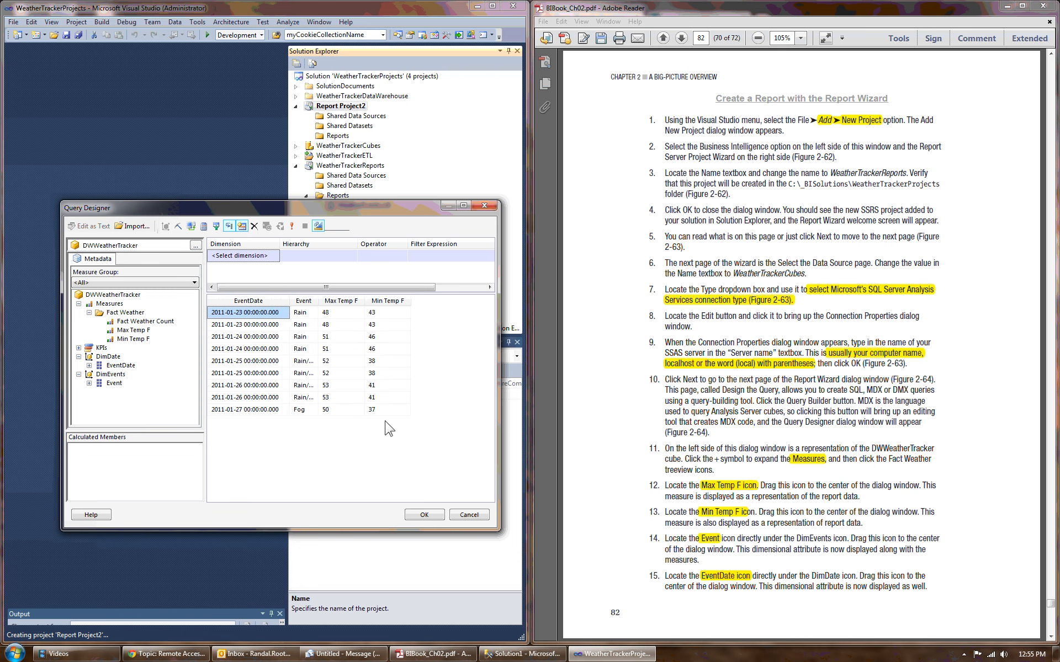
pyautogui.click(426, 514)
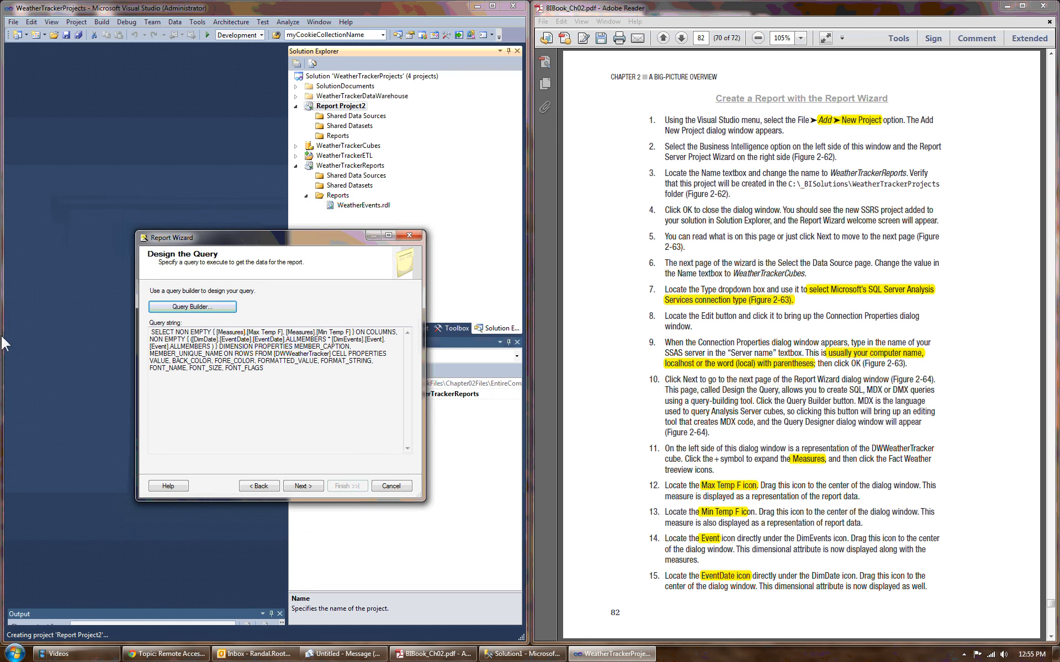
# Step: Select the whole MDX query string for review, then continue to the table design page with the Tabular report type
pyautogui.click(298, 380)
pyautogui.hotkey('ctrl', 'a')
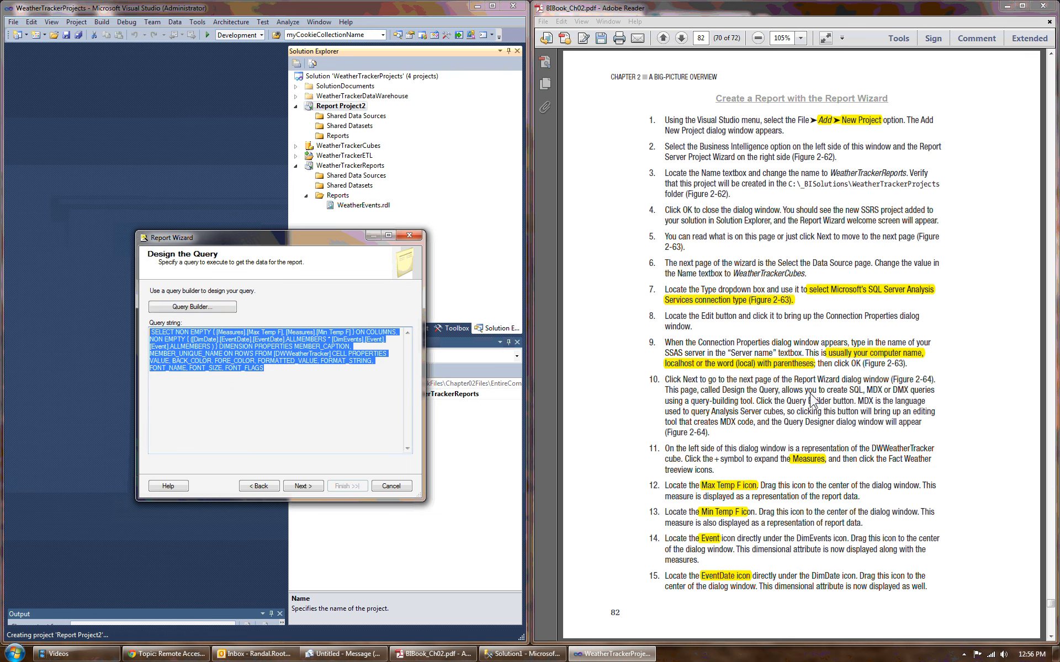
pyautogui.click(1050, 637)
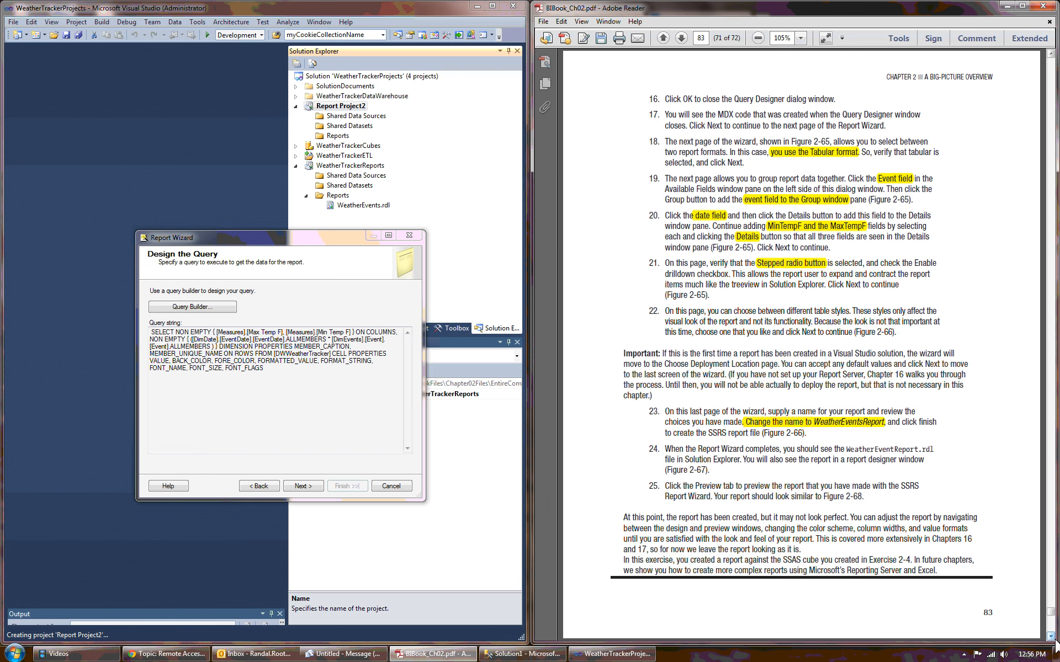
pyautogui.click(303, 487)
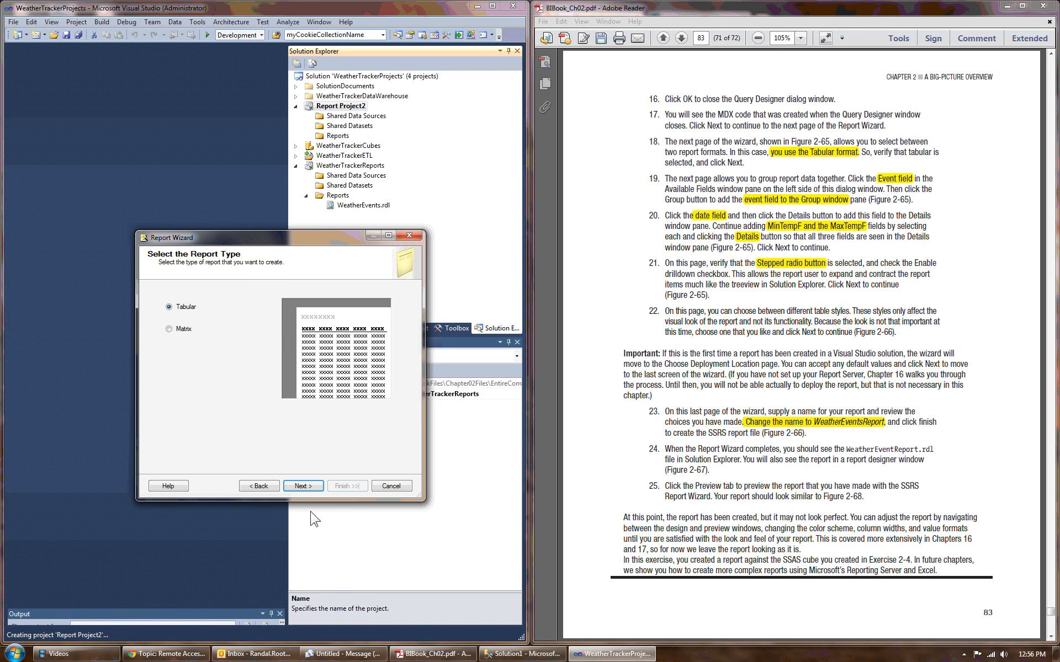
pyautogui.click(301, 487)
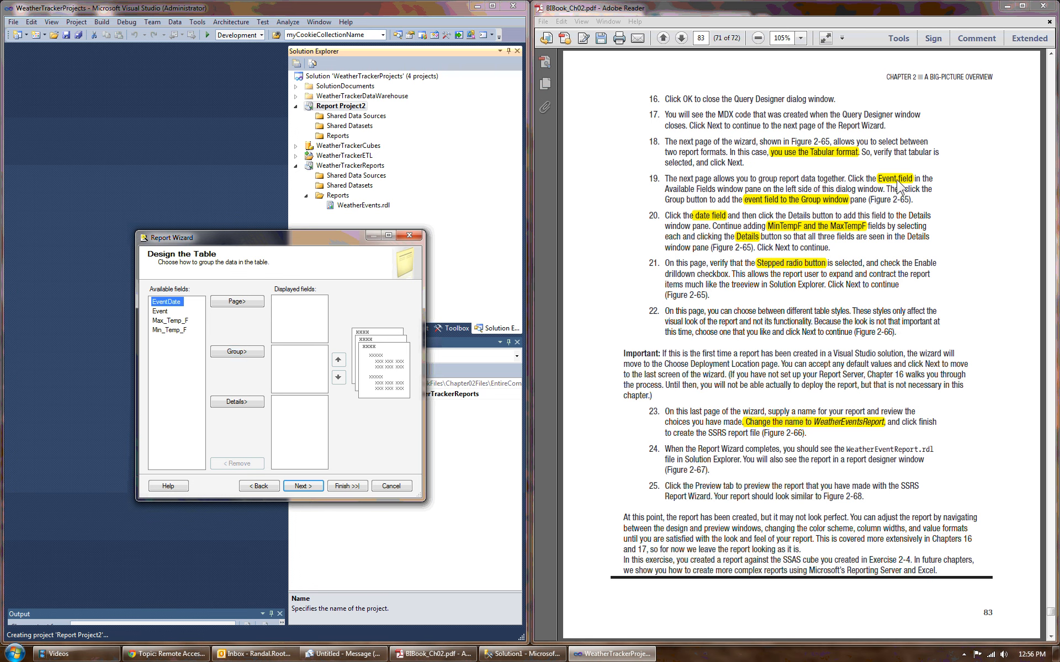
# Step: Group the table by Event, put EventDate, Max_Temp_F and Min_Temp_F in the details, and continue to the table layout
pyautogui.click(164, 313)
pyautogui.click(243, 362)
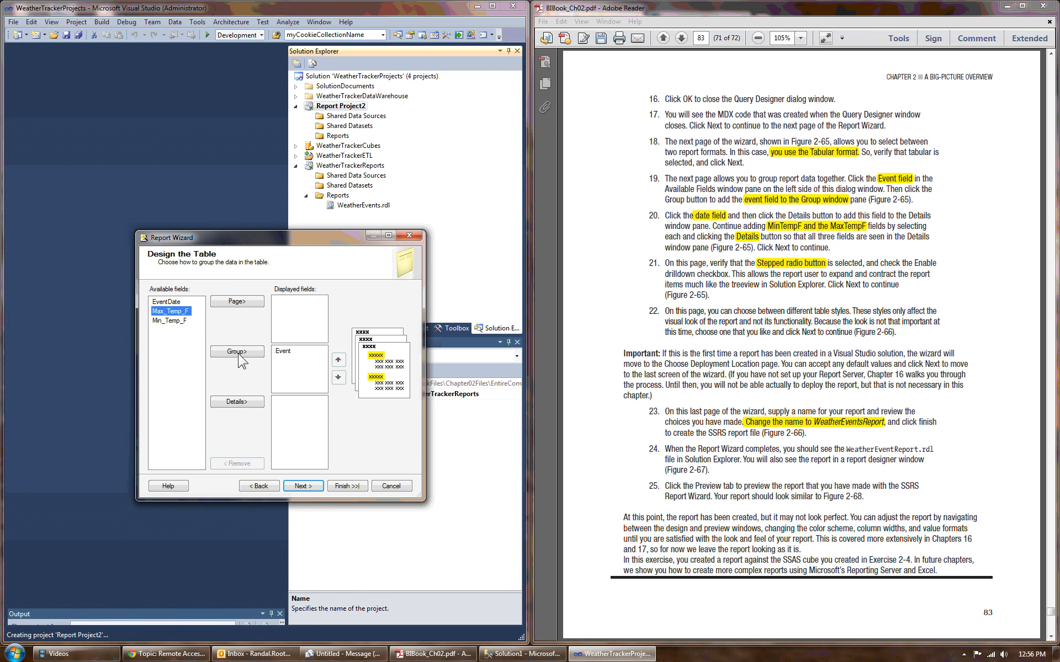
pyautogui.click(163, 302)
pyautogui.click(237, 403)
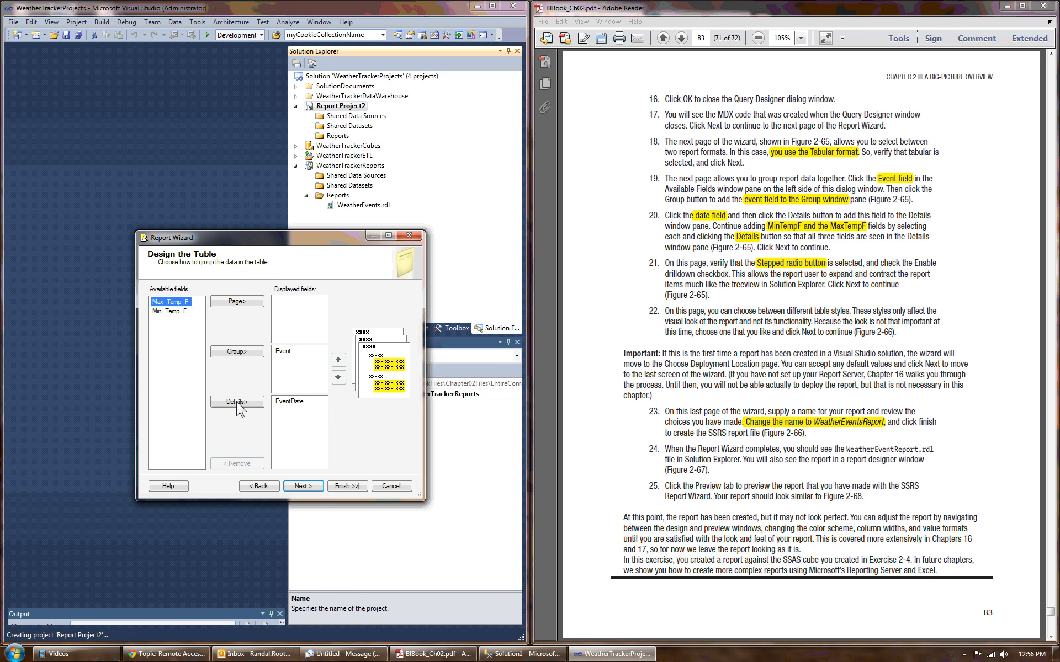
pyautogui.click(237, 403)
pyautogui.click(238, 403)
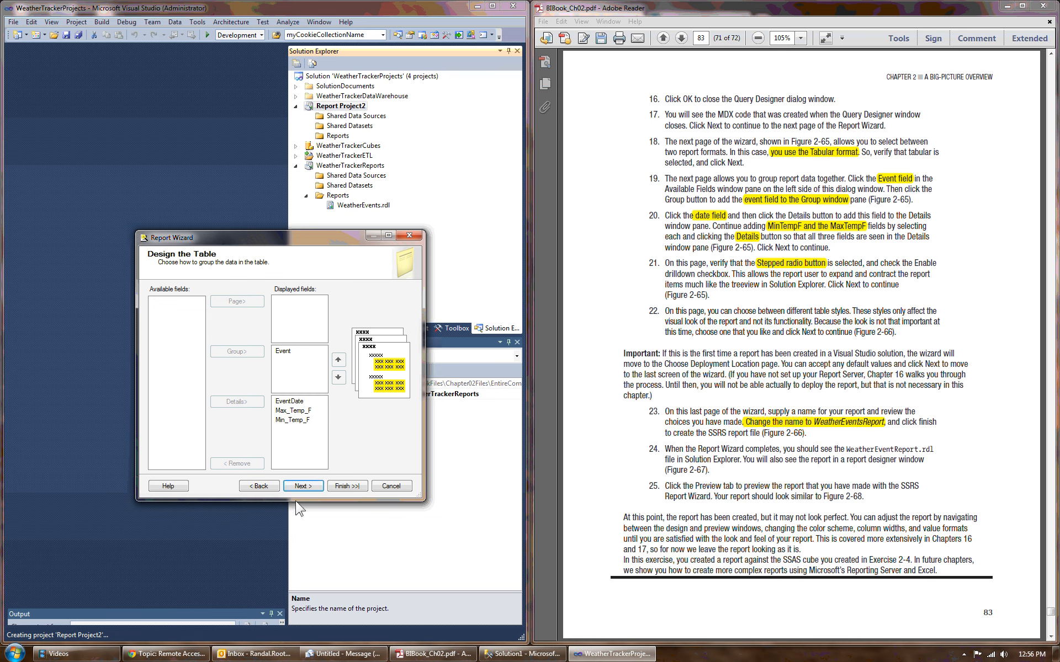
pyautogui.click(302, 486)
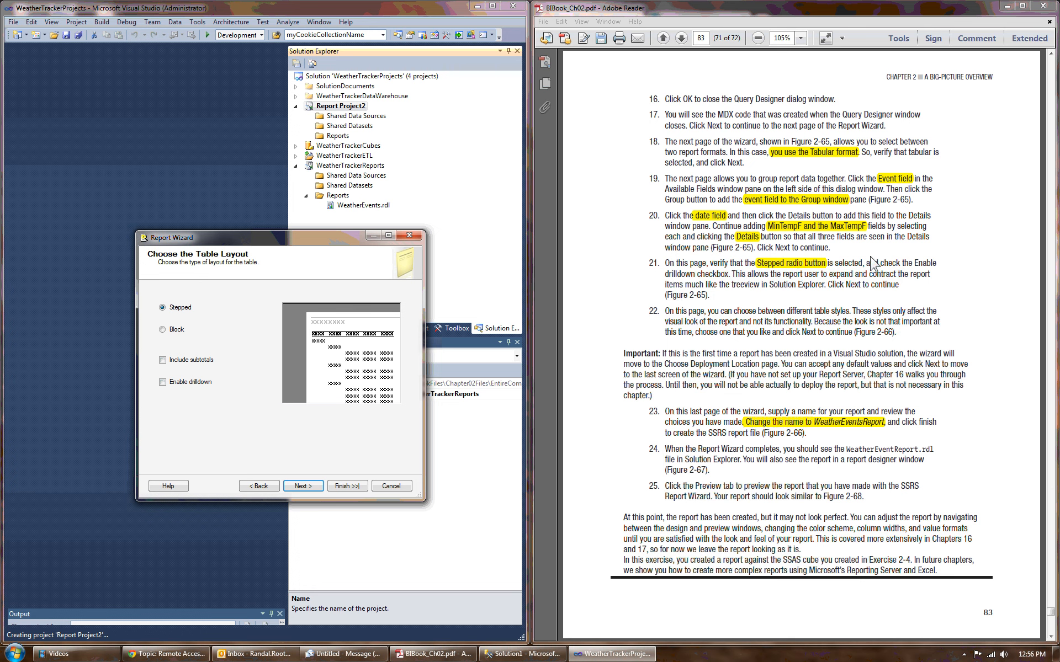
# Step: Highlight "check the Enable drilldown checkbox" in step 21 of the Adobe Reader instructions and enable drilldown for the Stepped table layout
pyautogui.moveTo(881, 263); pyautogui.dragTo(731, 276)
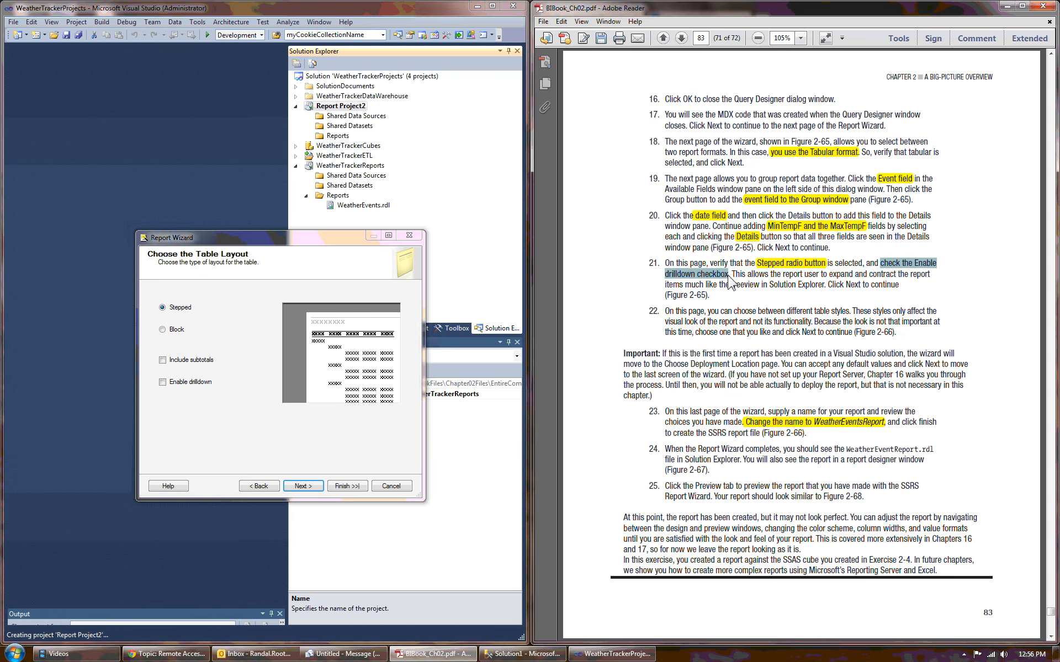
pyautogui.click(163, 382)
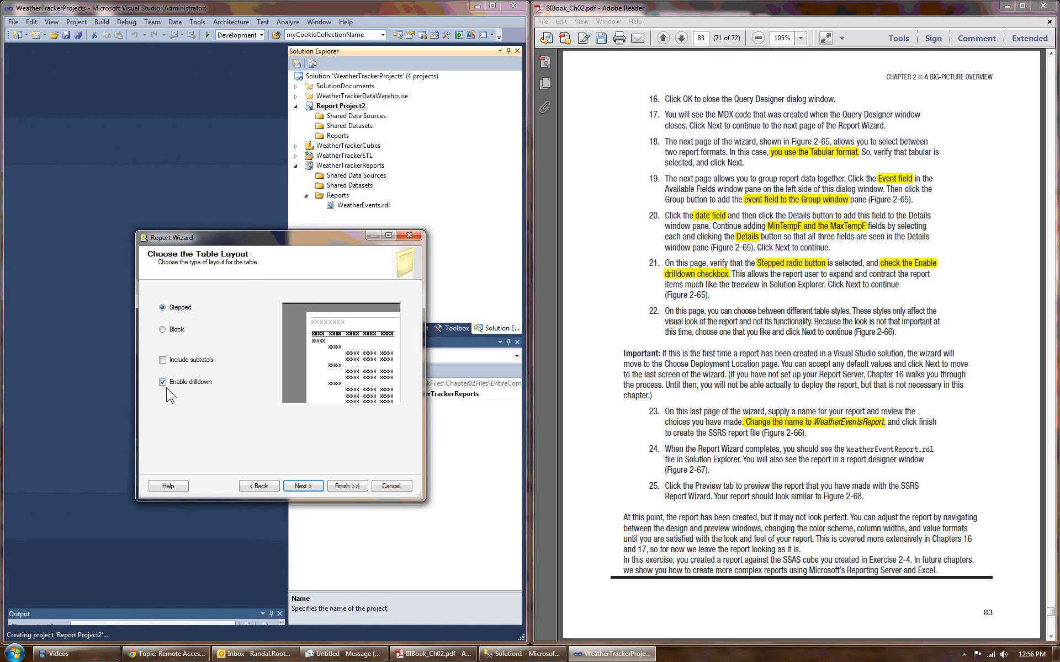
# Step: Accept the table layout and keep the Slate table style to continue to the deployment location page
pyautogui.click(294, 491)
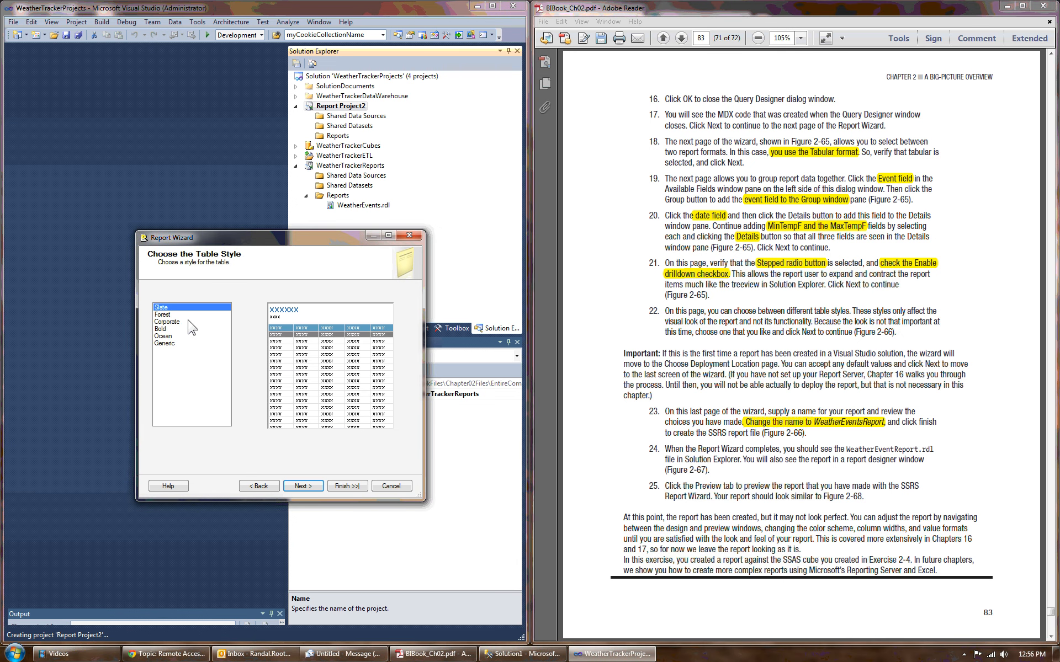
pyautogui.click(305, 488)
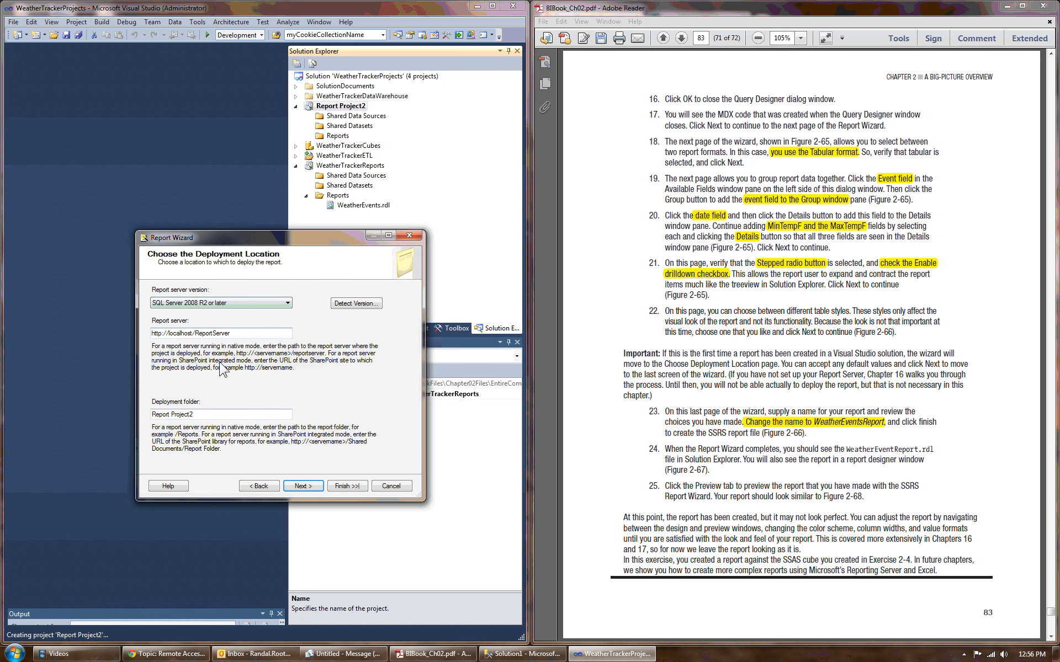
# Step: Check the available report server versions and try to detect the installed Reporting Services version
pyautogui.click(236, 304)
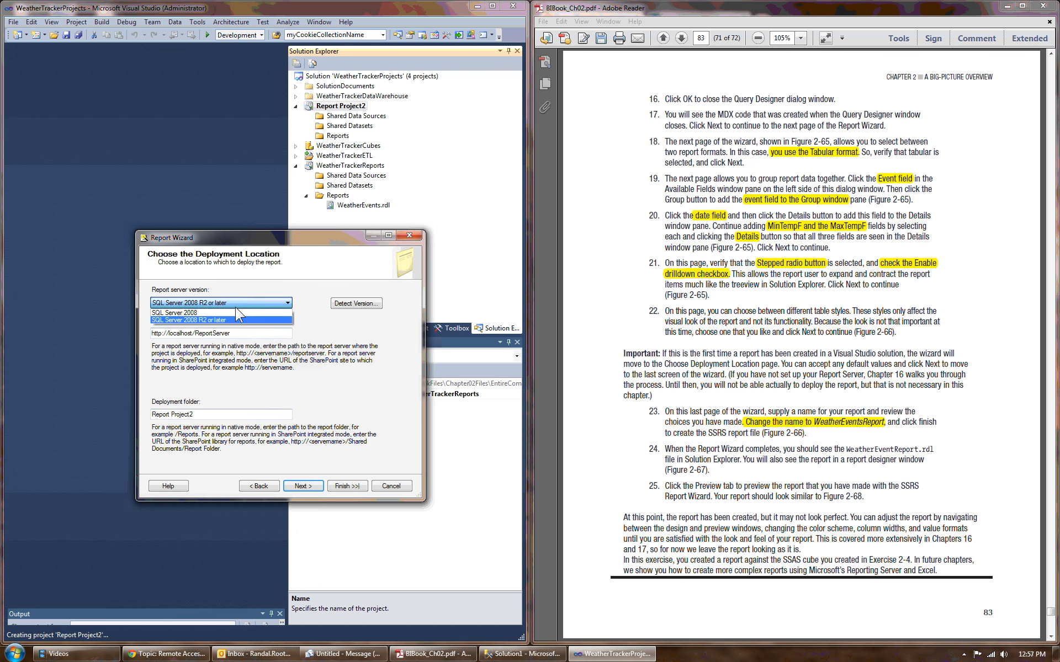
pyautogui.click(217, 298)
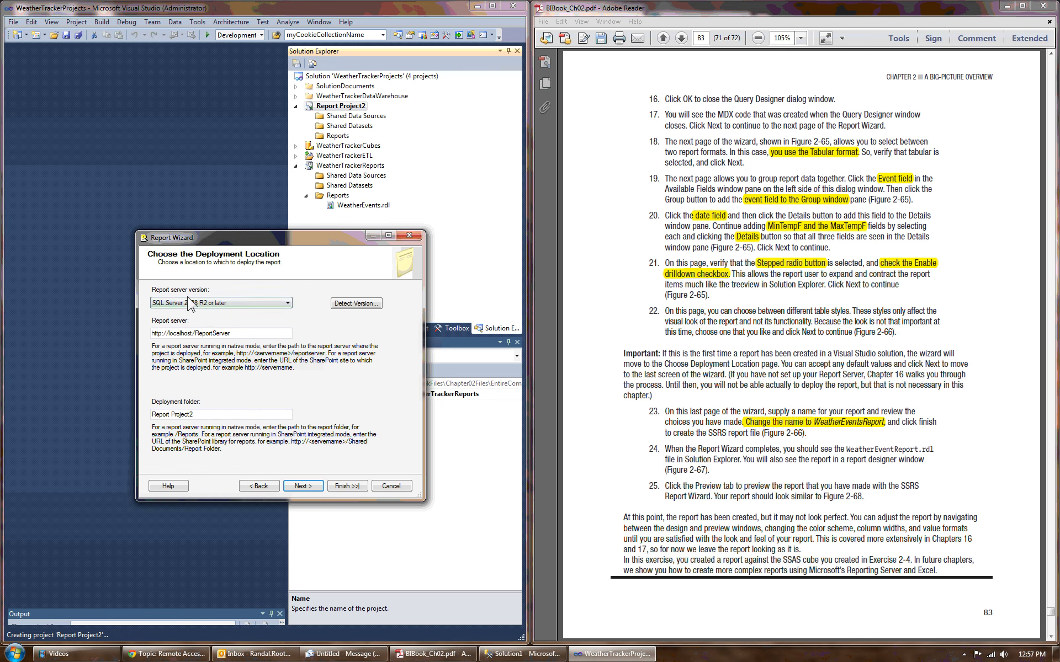
pyautogui.click(356, 305)
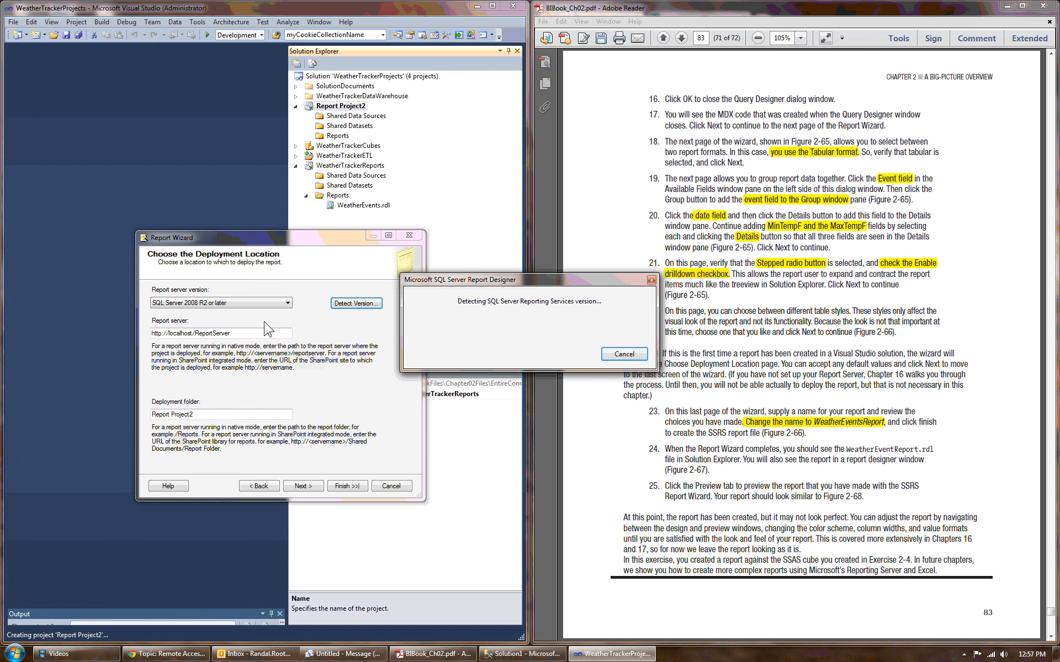
pyautogui.click(605, 357)
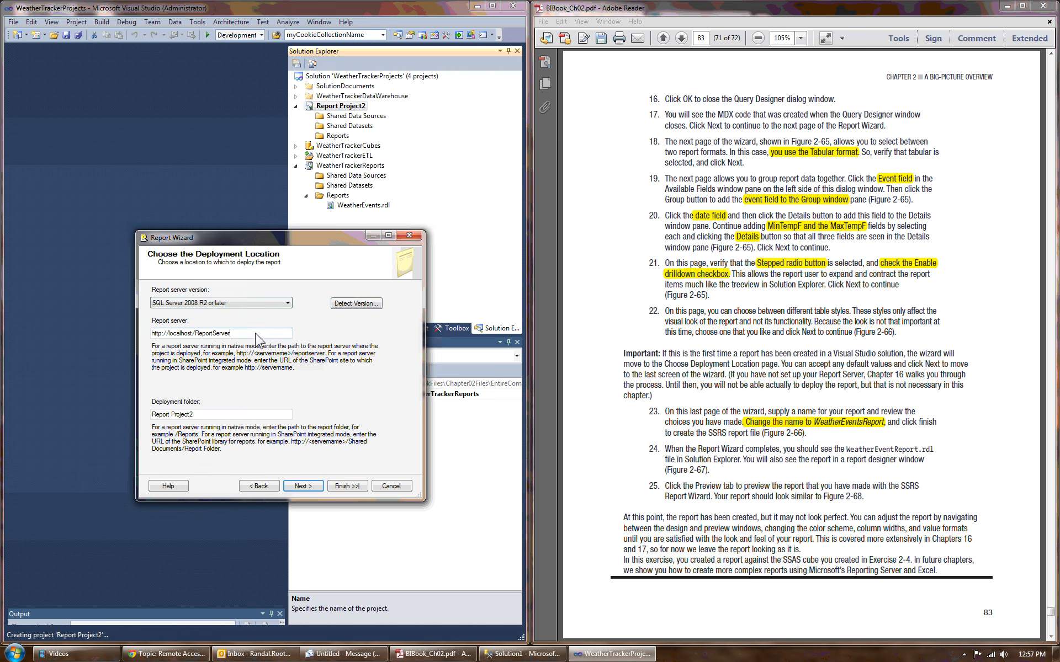
pyautogui.moveTo(260, 334); pyautogui.dragTo(95, 329)
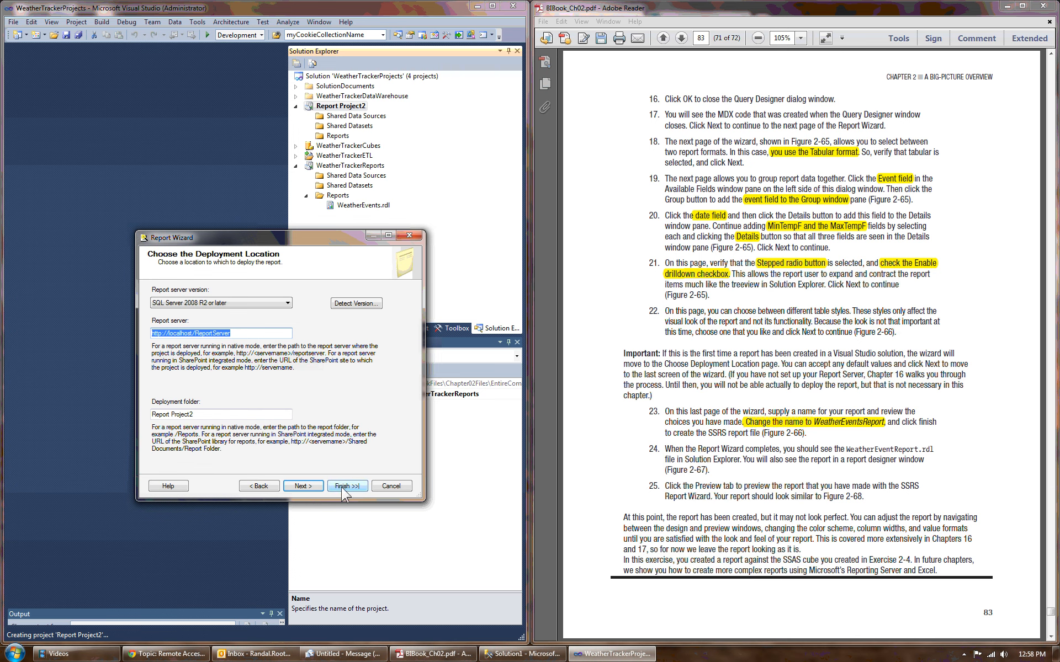
pyautogui.click(303, 487)
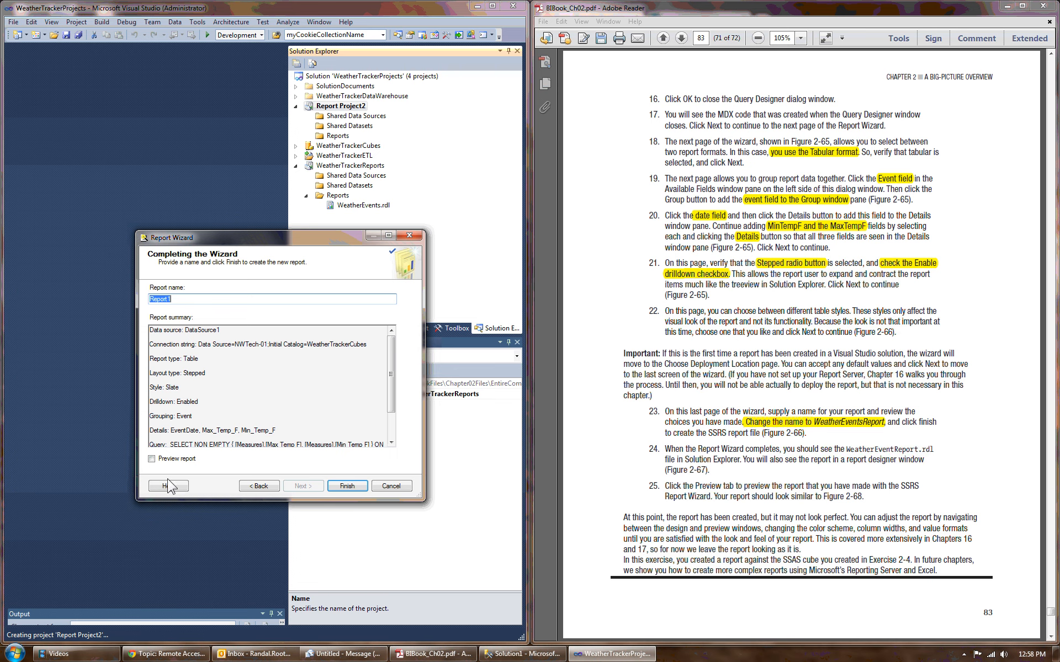
pyautogui.click(158, 298)
pyautogui.doubleClick(159, 299)
pyautogui.click(355, 492)
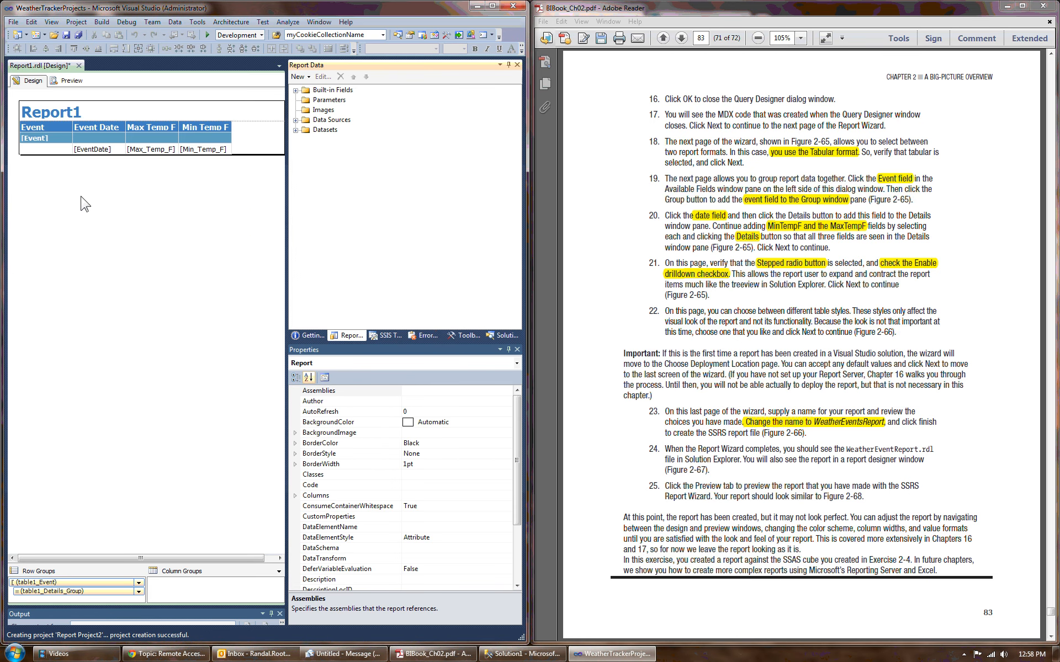
# Step: Preview the report and expand its Fog, Rain and Rain/Sun groups to view their detail rows
pyautogui.click(70, 86)
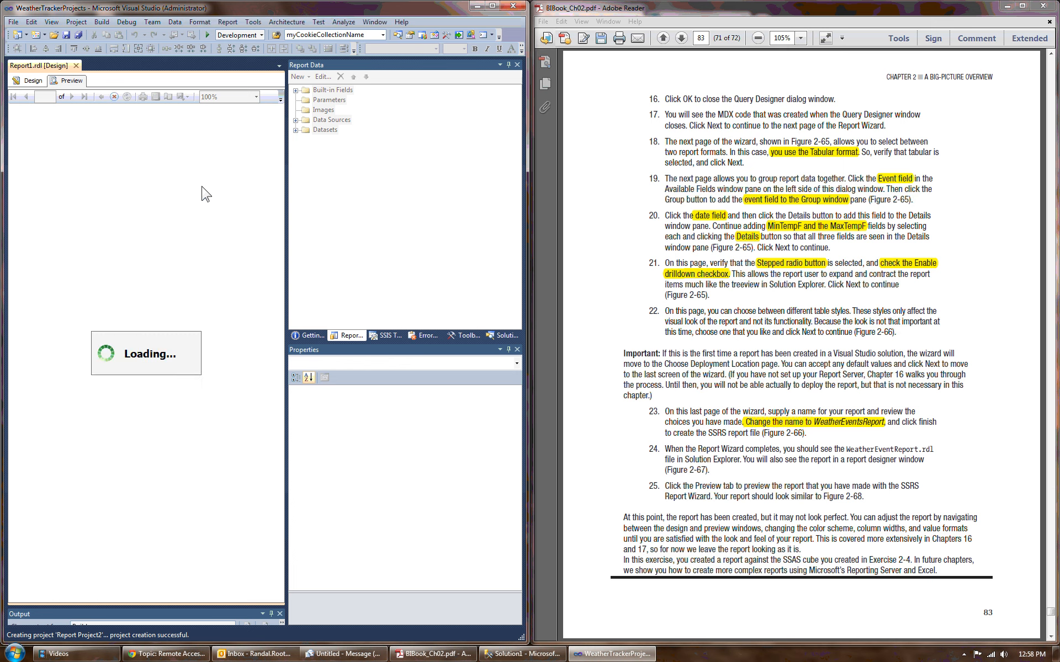
pyautogui.click(14, 144)
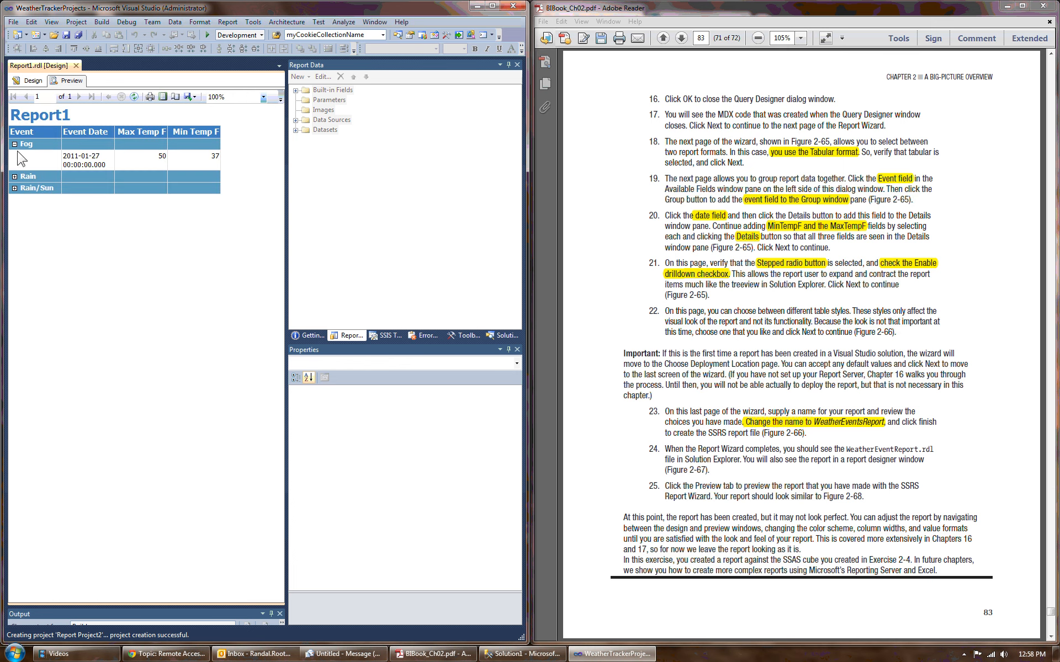
pyautogui.click(14, 176)
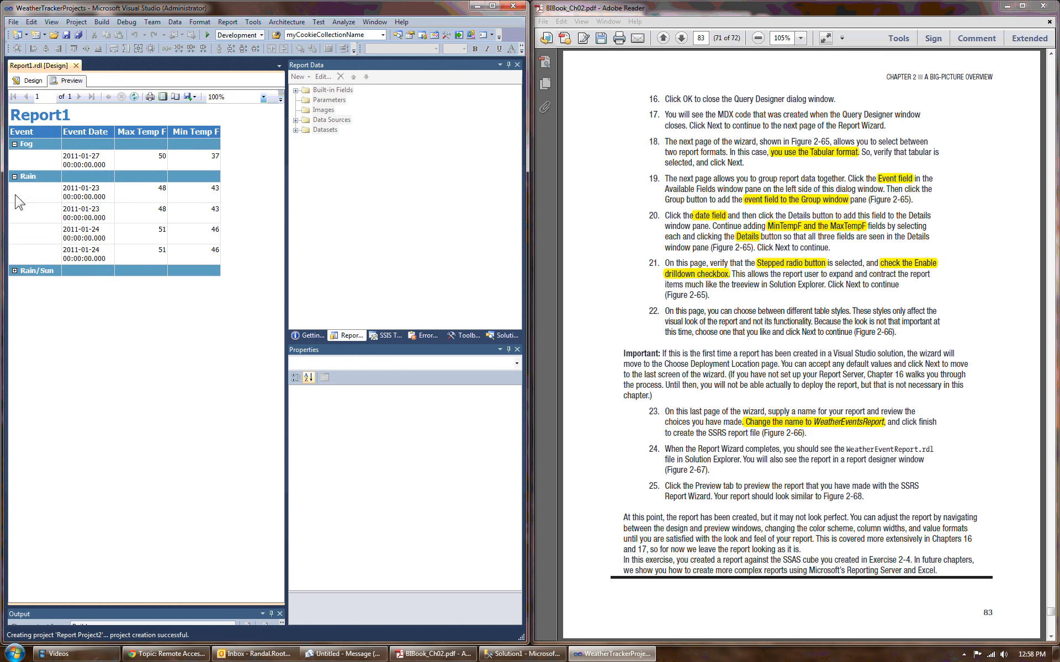
pyautogui.click(14, 270)
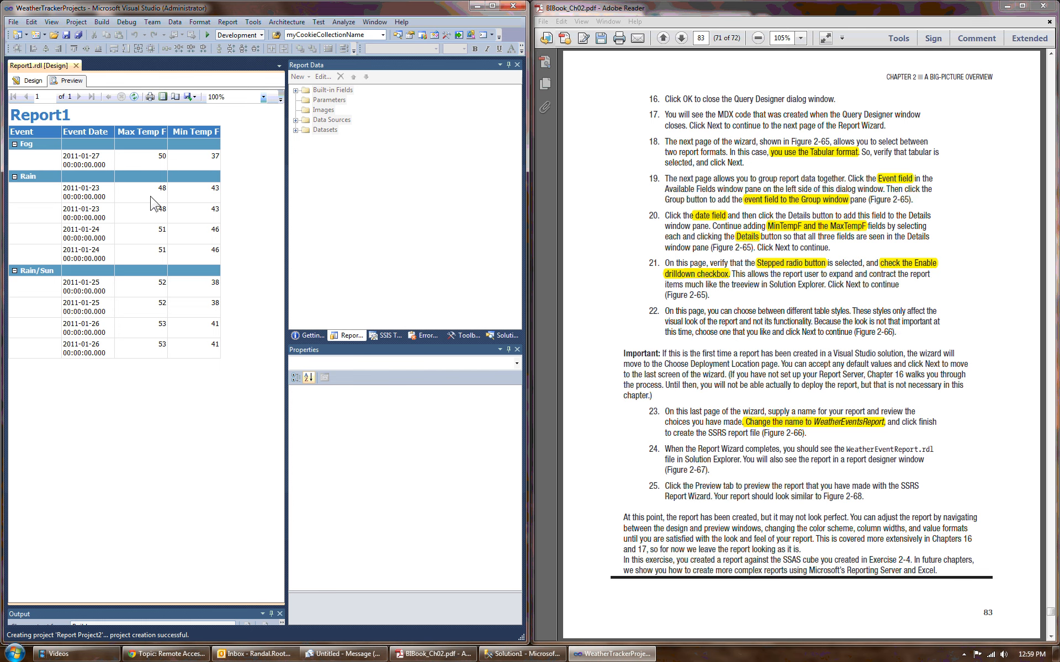
# Step: Close the Report1 report, collapse Report Project2 in Solution Explorer and select the WeatherTrackerProjects solution
pyautogui.click(76, 65)
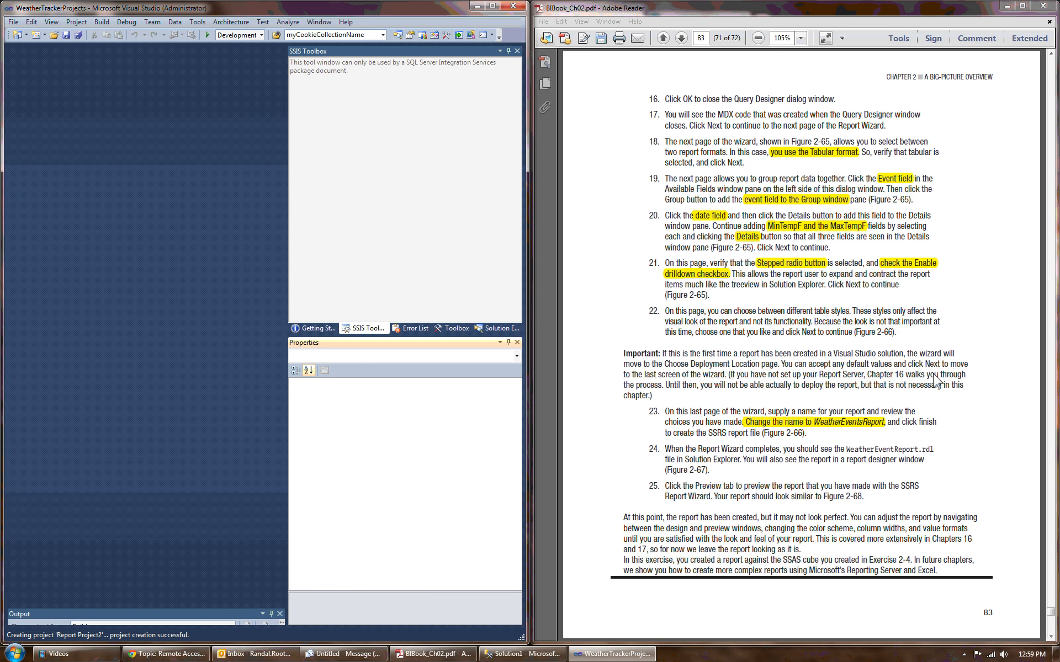
pyautogui.click(491, 329)
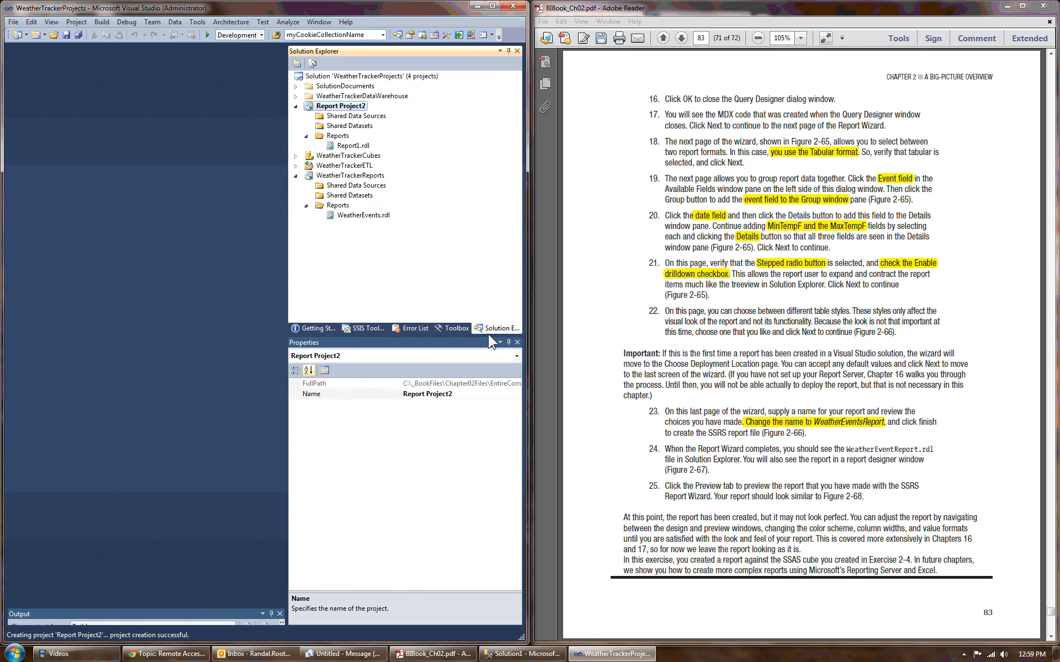
pyautogui.click(295, 106)
pyautogui.click(343, 76)
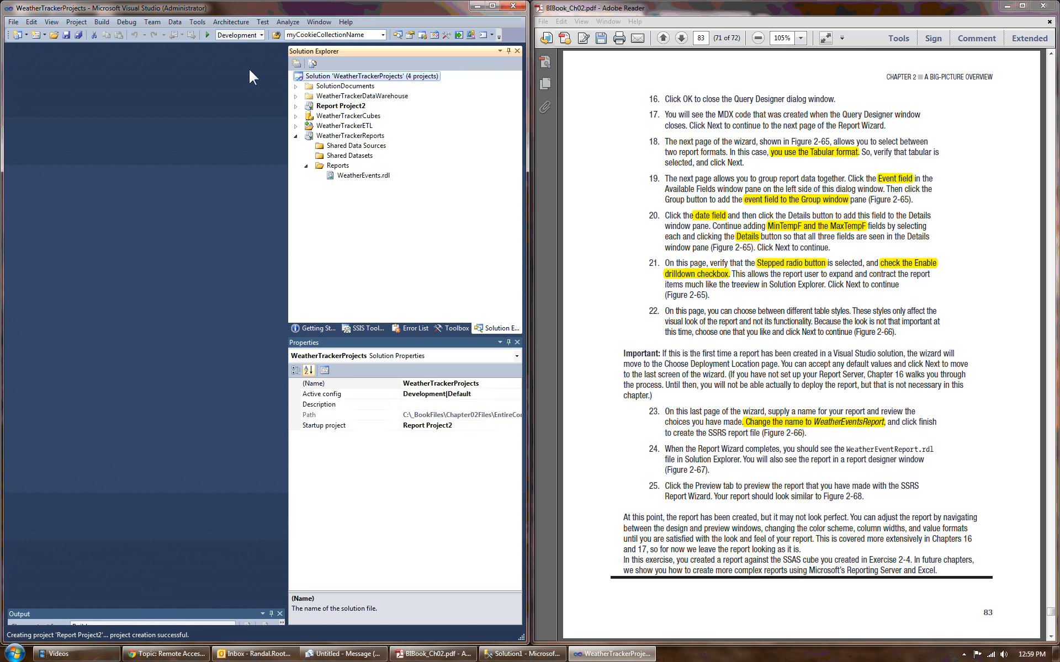
# Step: Examine the files in SolutionDocuments, WeatherTrackerDataWarehouse and WeatherTrackerETL, and check how an existing package is added to SSIS Packages
pyautogui.click(295, 86)
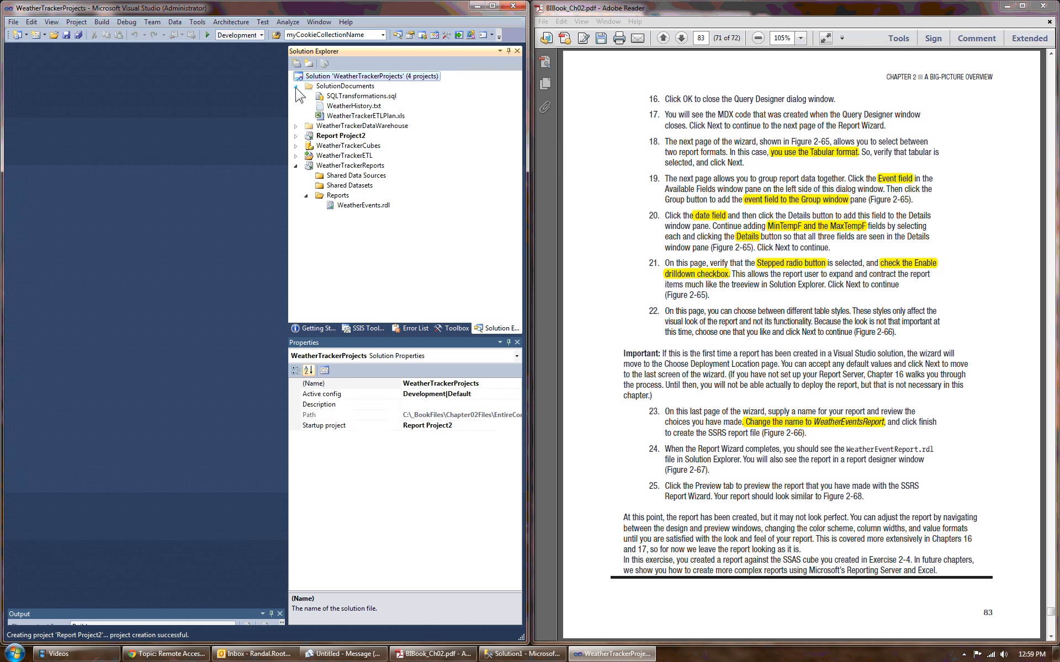
pyautogui.click(296, 126)
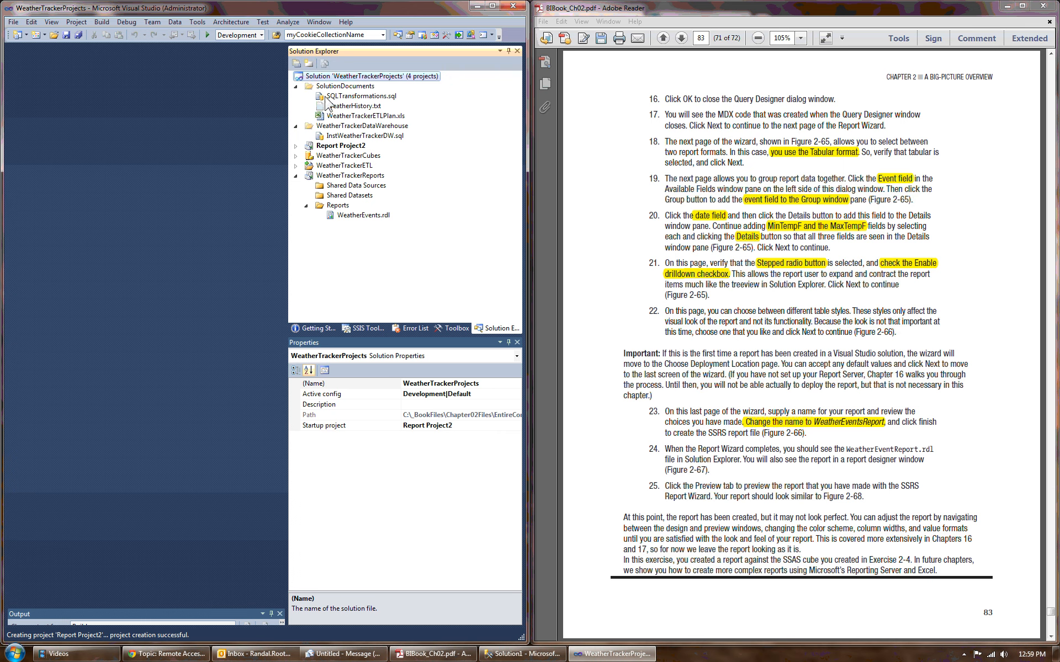
pyautogui.click(330, 147)
pyautogui.click(331, 165)
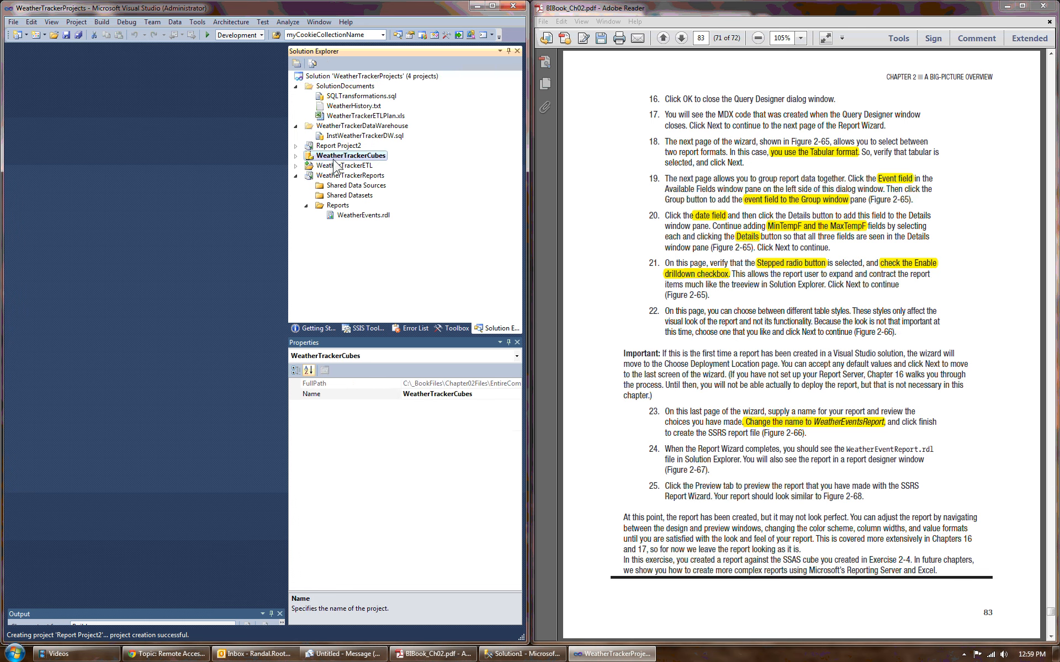
pyautogui.doubleClick(309, 168)
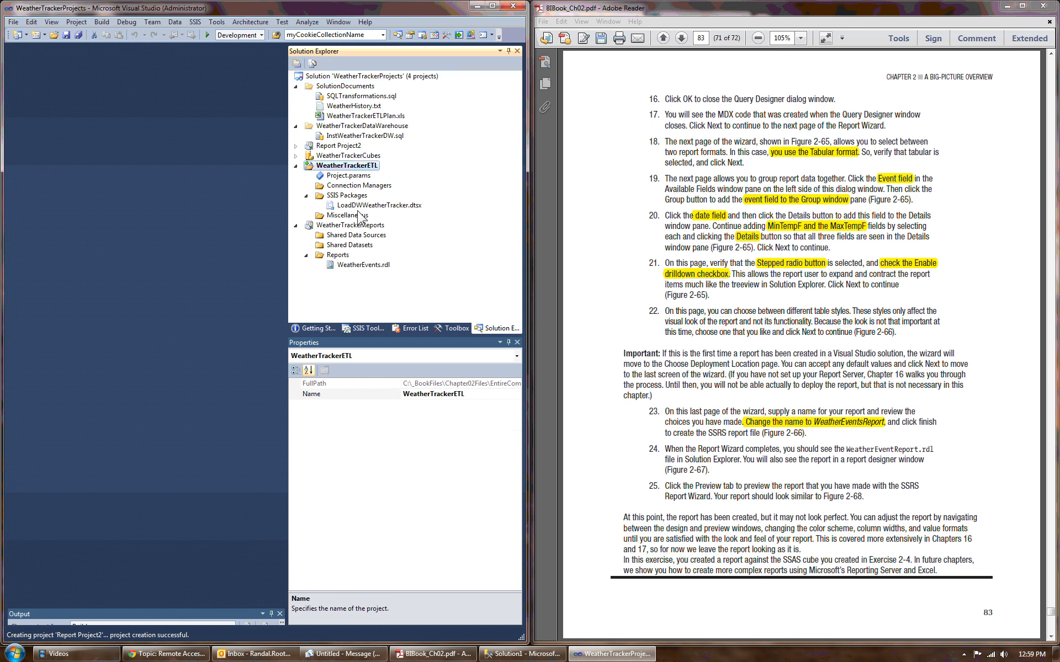
pyautogui.click(354, 197)
pyautogui.click(366, 205)
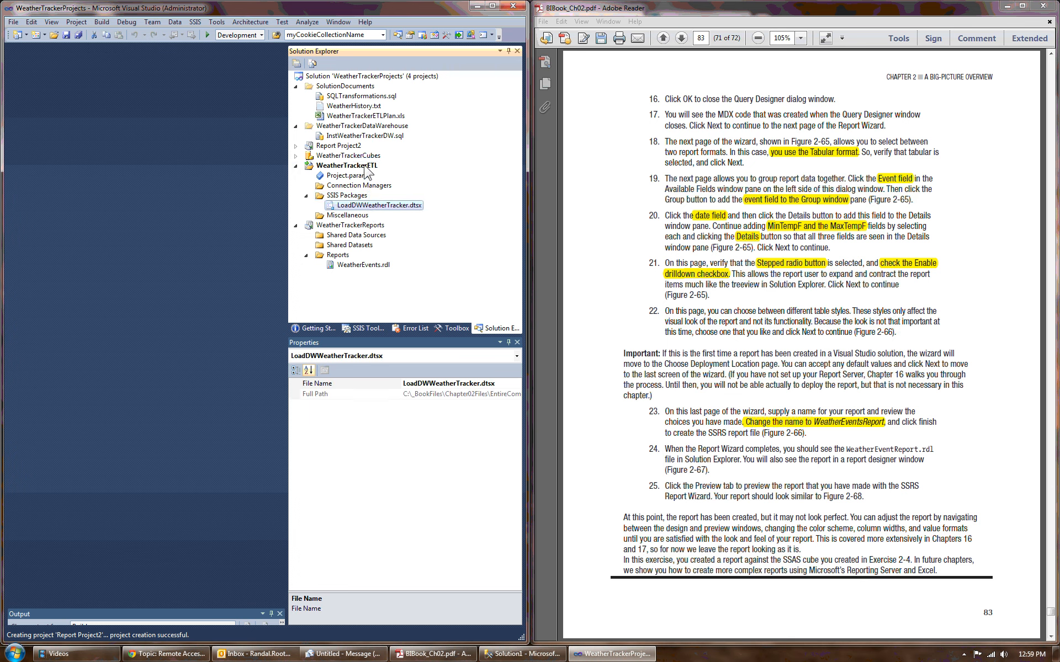
pyautogui.rightClick(370, 197)
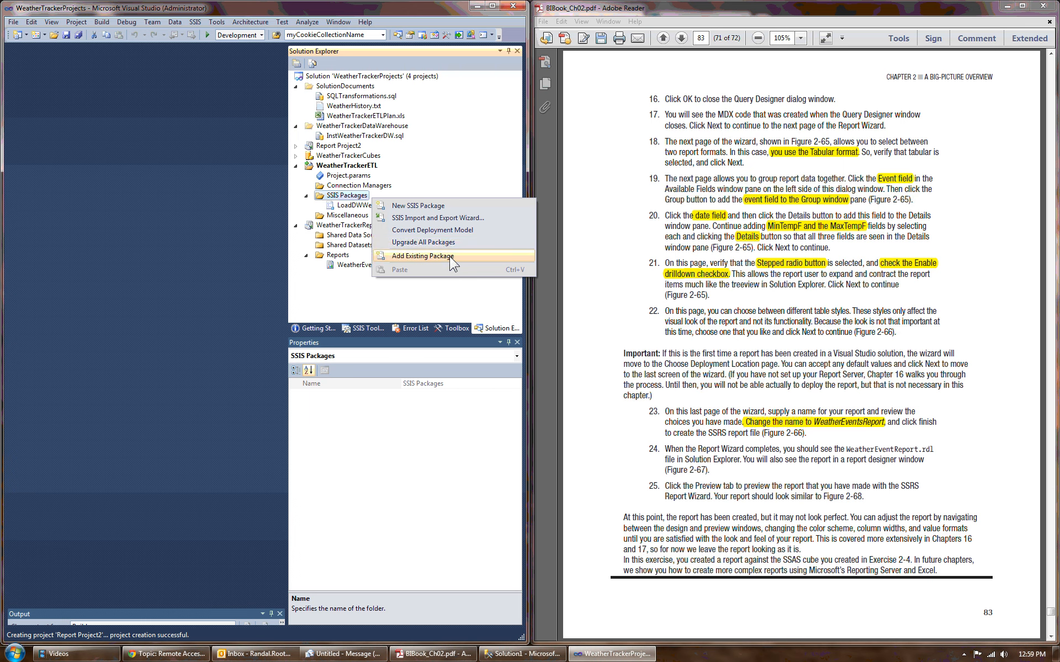
pyautogui.click(306, 196)
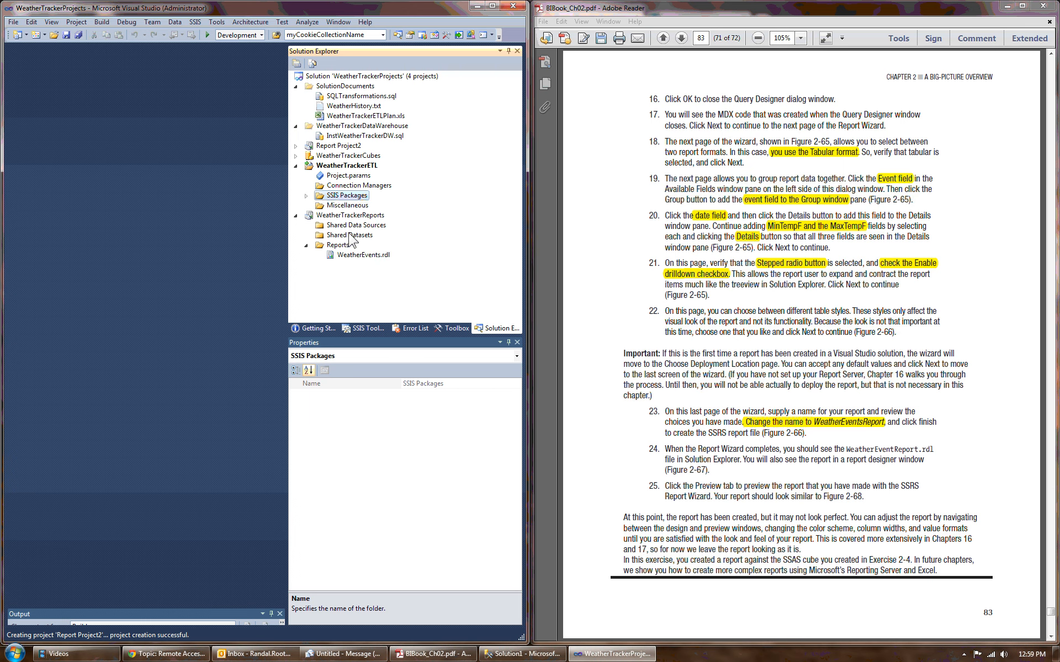
# Step: Examine the WeatherTrackerCubes project's contents and commands, and check the solution's options for adding new or existing projects
pyautogui.click(296, 156)
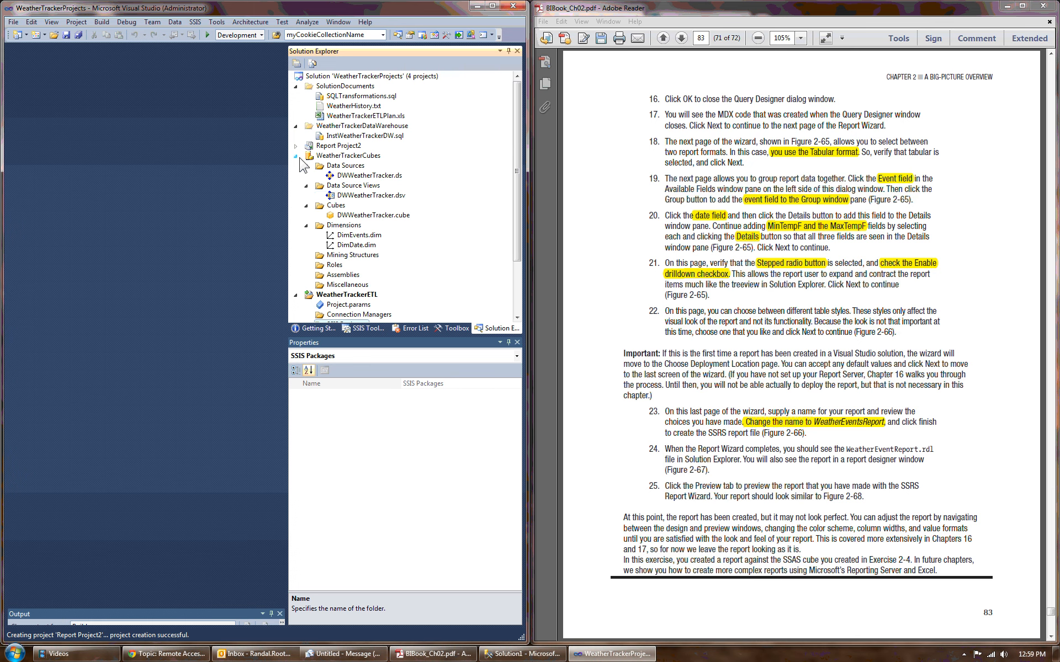
pyautogui.rightClick(361, 157)
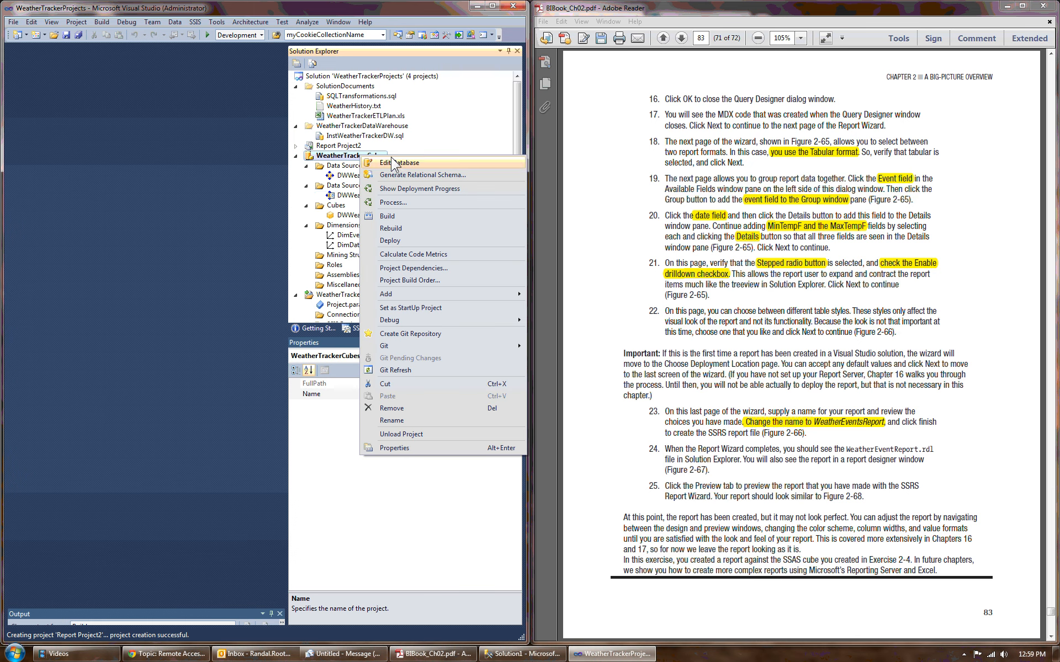
pyautogui.click(375, 78)
pyautogui.rightClick(376, 78)
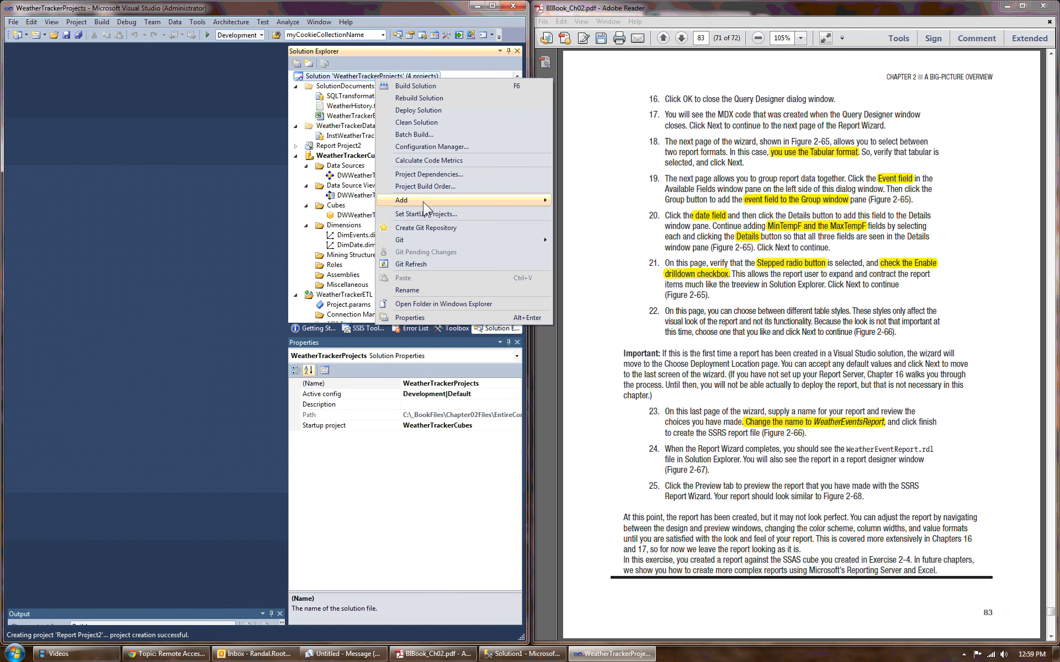
pyautogui.moveTo(429, 202)
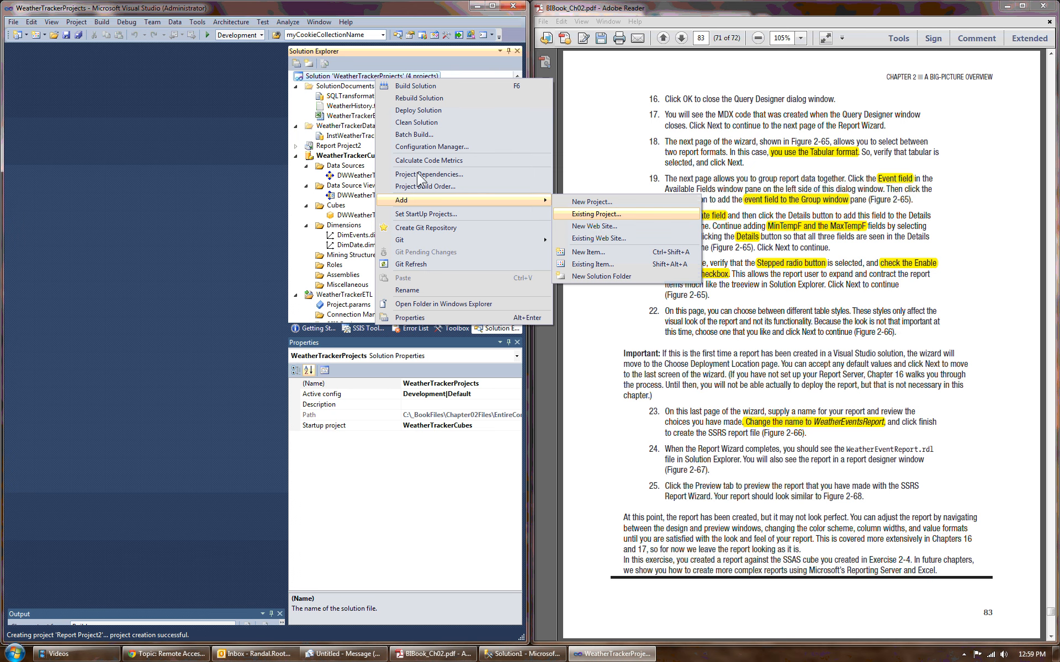
pyautogui.click(295, 156)
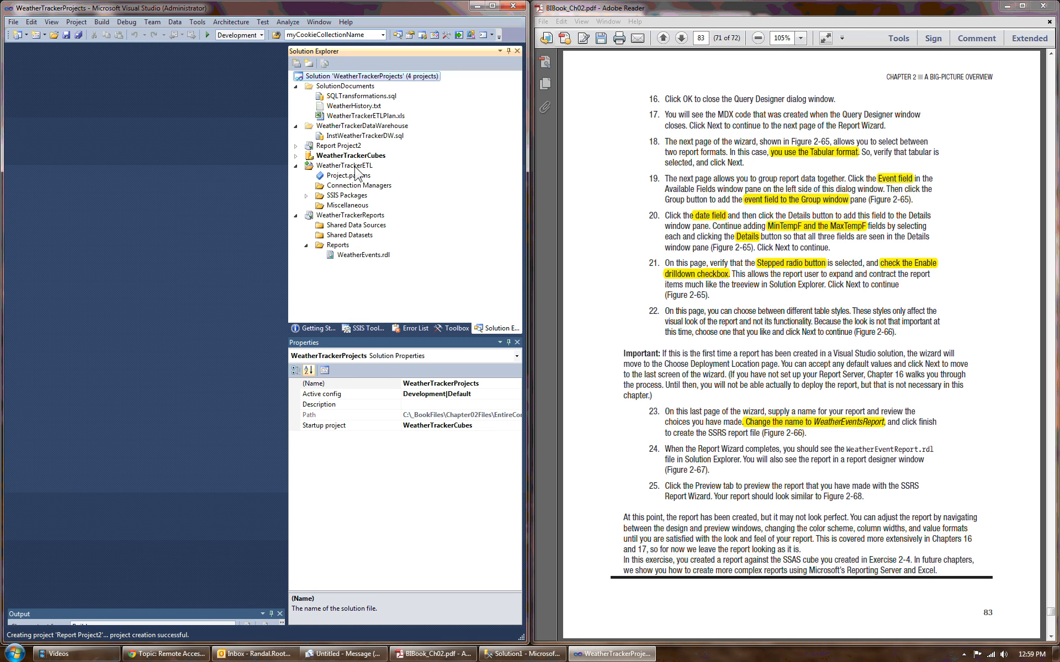
# Step: Collapse the WeatherTrackerETL and WeatherTrackerReports projects in Solution Explorer
pyautogui.click(306, 168)
pyautogui.click(295, 167)
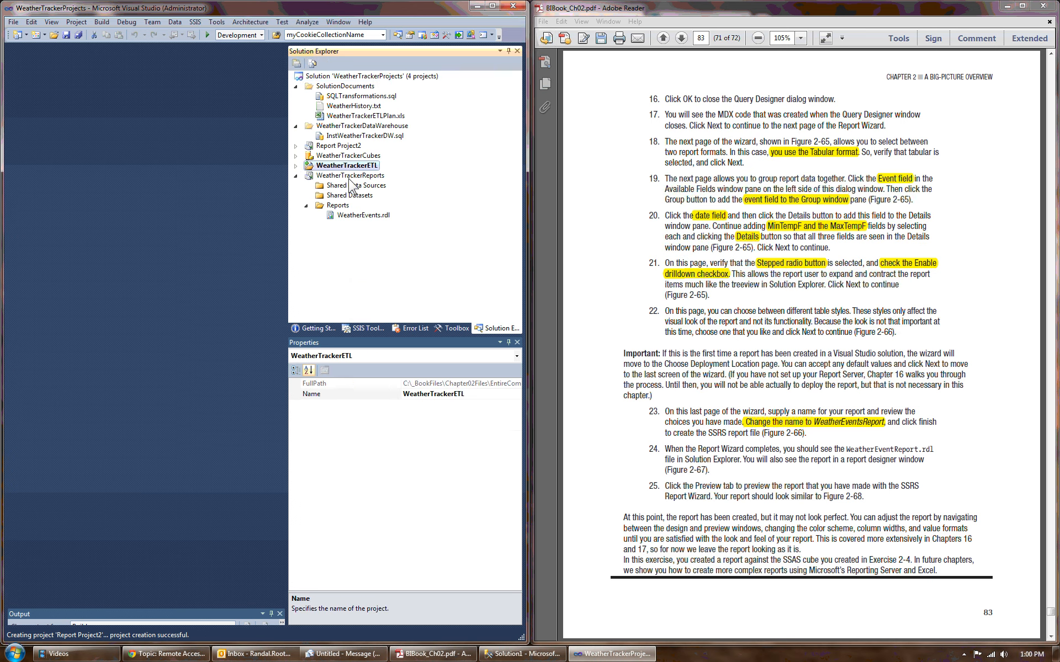
pyautogui.click(296, 176)
pyautogui.click(296, 176)
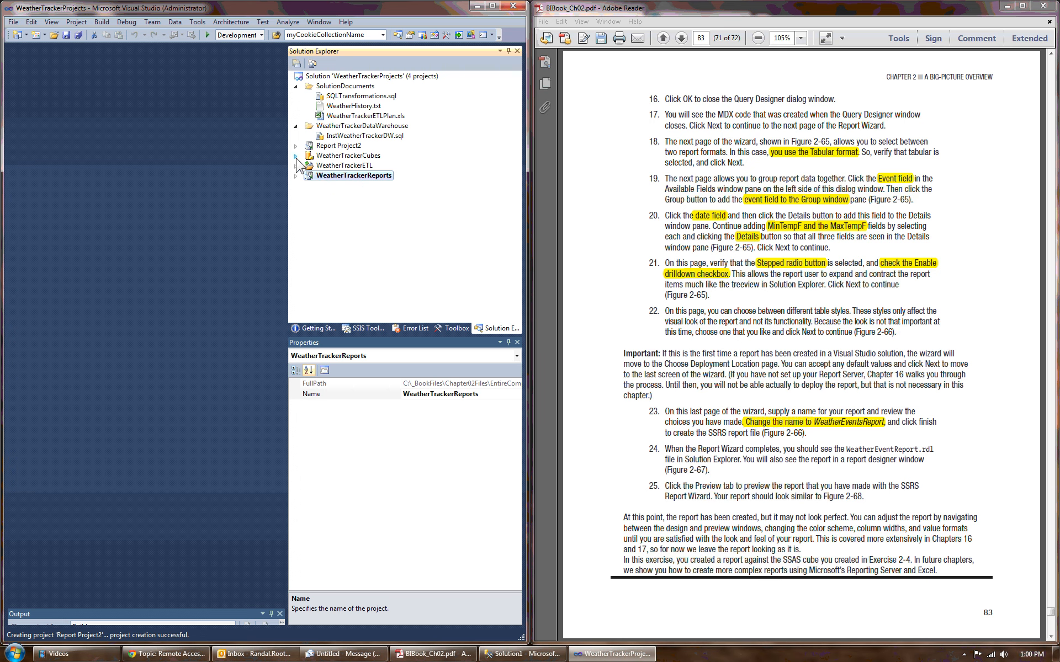
# Step: Remove Report Project2 from the WeatherTrackerProjects solution and confirm the removal
pyautogui.rightClick(354, 148)
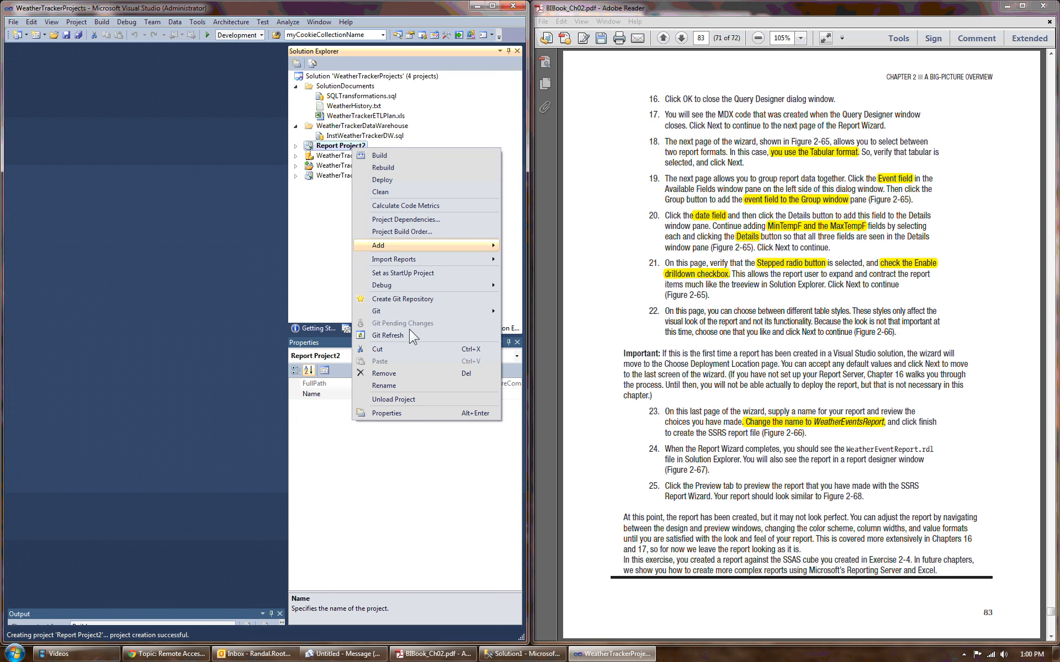
pyautogui.click(386, 374)
pyautogui.click(526, 366)
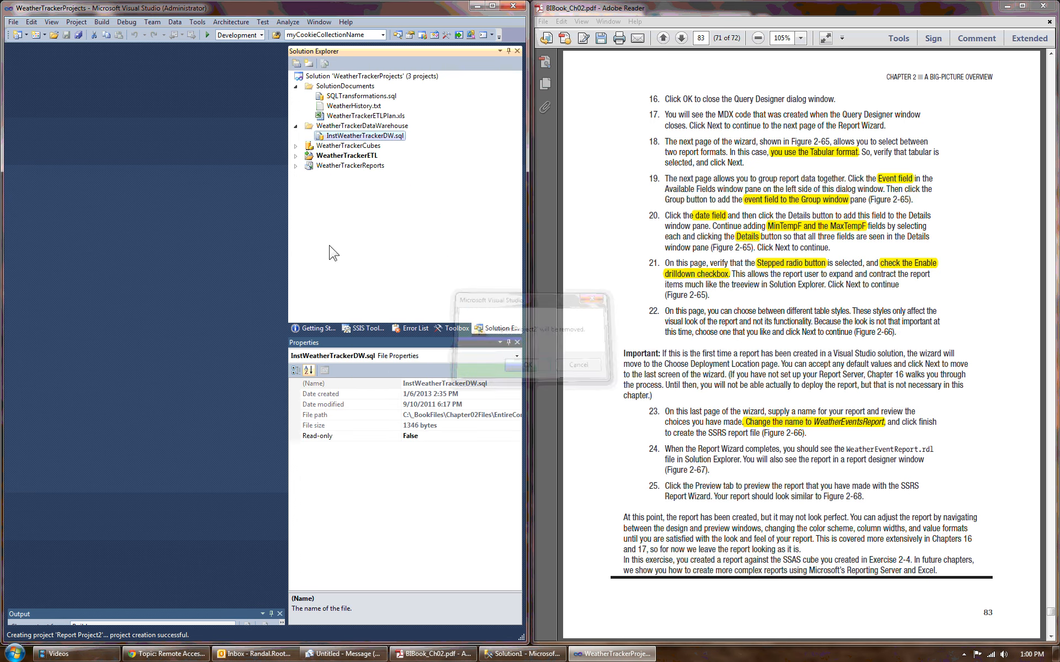
# Step: Review the SolutionDocuments and WeatherTrackerDataWarehouse solution folders, including the SQLTransformations.sql and WeatherTrackerETLPlan.xls files
pyautogui.click(296, 126)
pyautogui.click(337, 86)
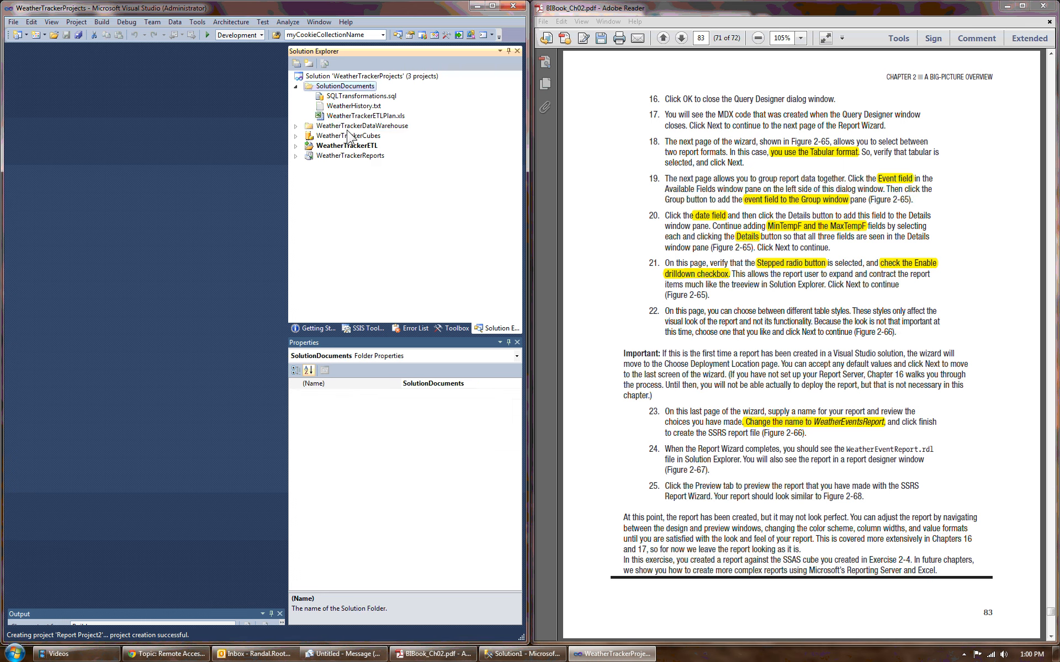
pyautogui.click(348, 127)
pyautogui.click(295, 127)
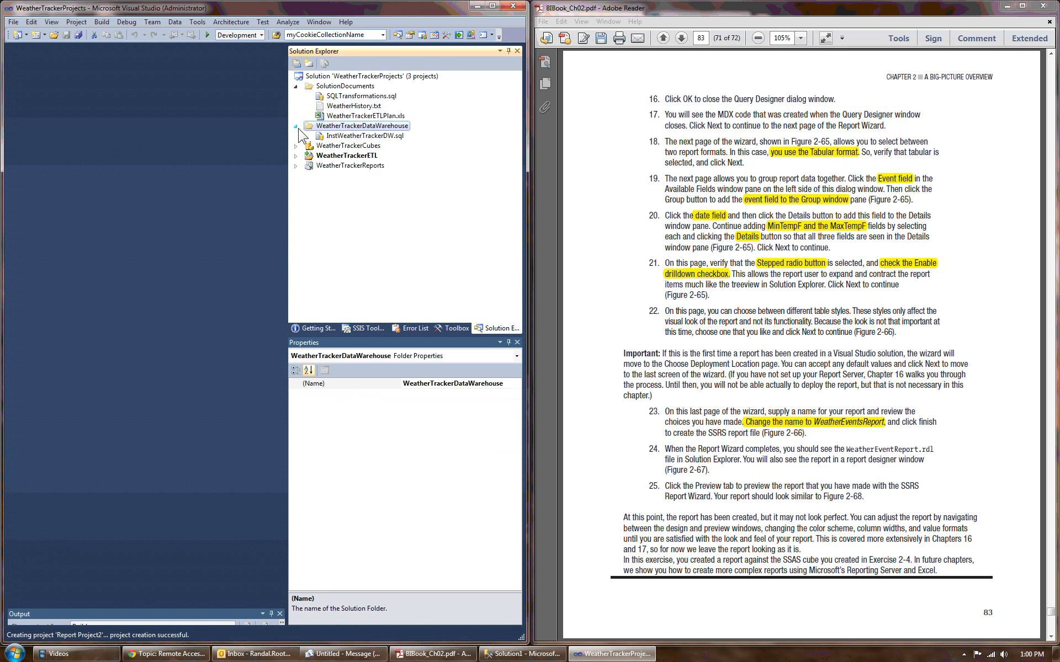
pyautogui.click(348, 95)
pyautogui.click(331, 115)
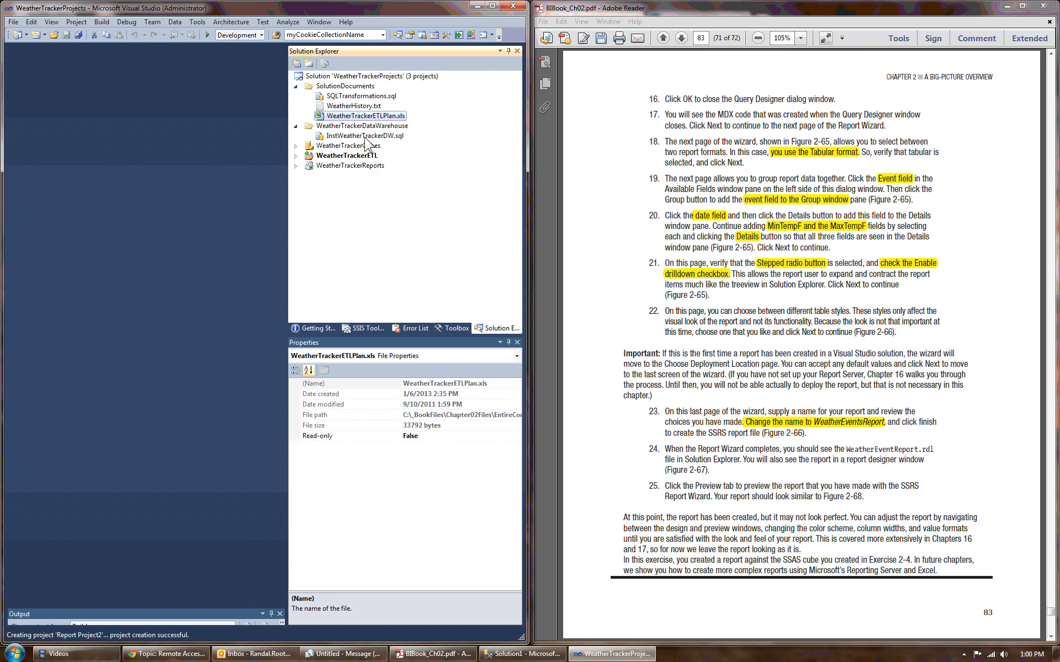
# Step: Check the InstWeatherTrackerDW.sql file in the WeatherTrackerDataWarehouse folder and its available commands
pyautogui.click(358, 136)
pyautogui.click(347, 123)
pyautogui.click(362, 138)
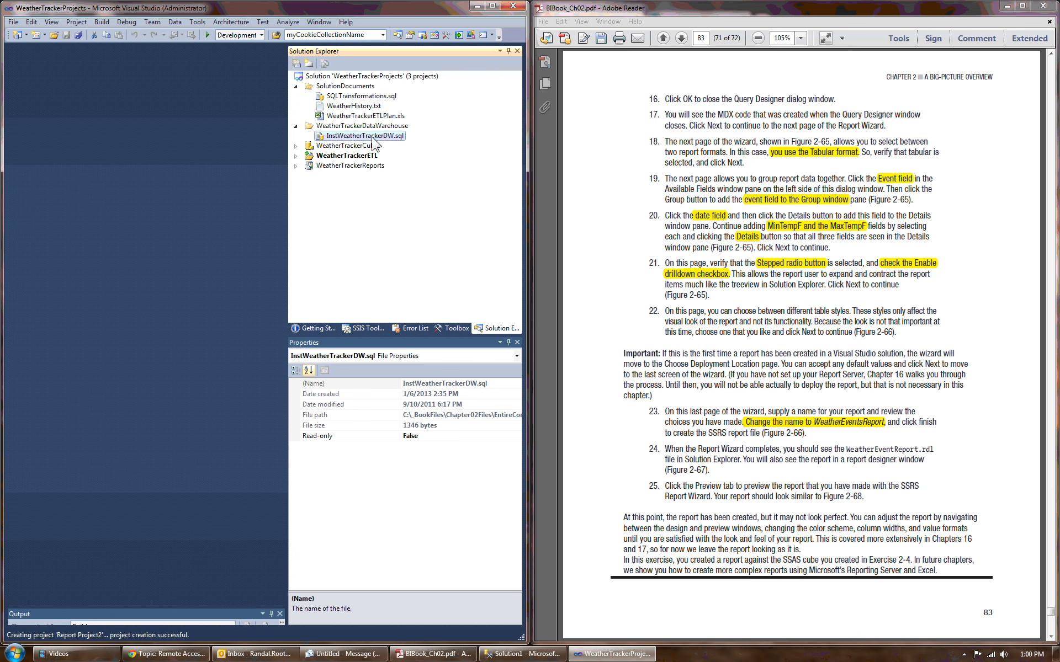
pyautogui.rightClick(375, 138)
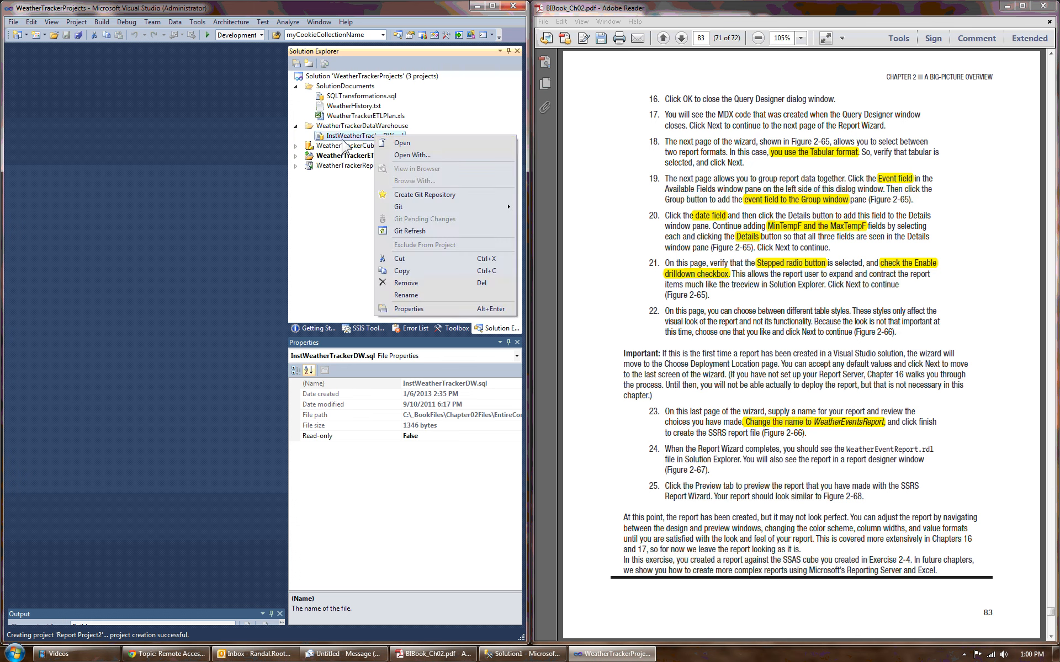
pyautogui.click(344, 140)
pyautogui.click(340, 174)
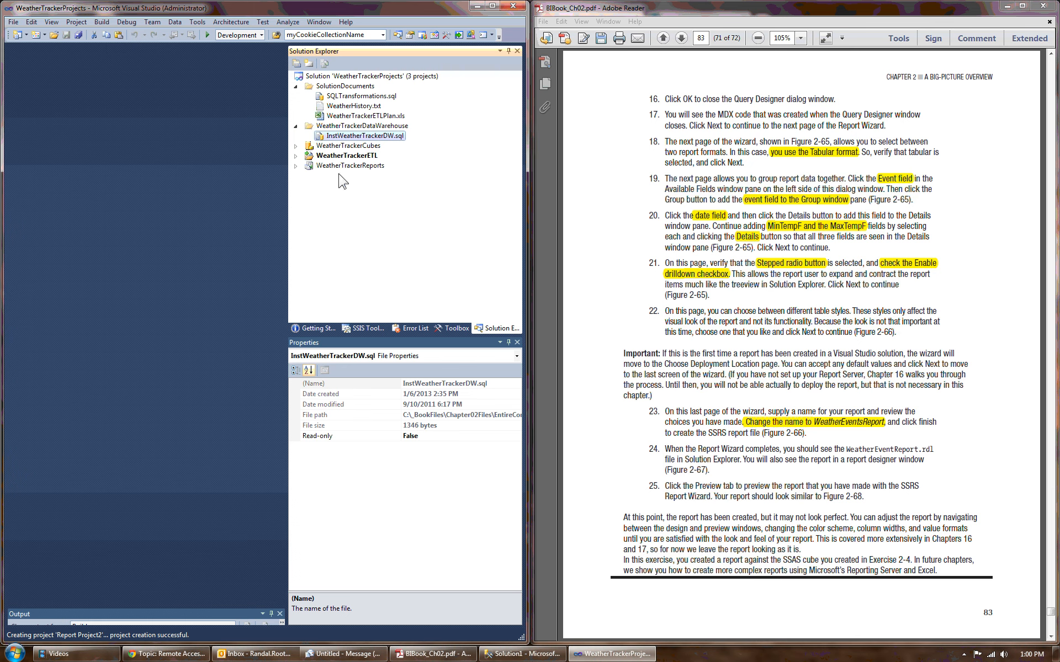
# Step: Review the LoadDWWeatherTracker.dtsx package and its commands, including package execution, in the WeatherTrackerETL project, and collapse the project
pyautogui.click(296, 156)
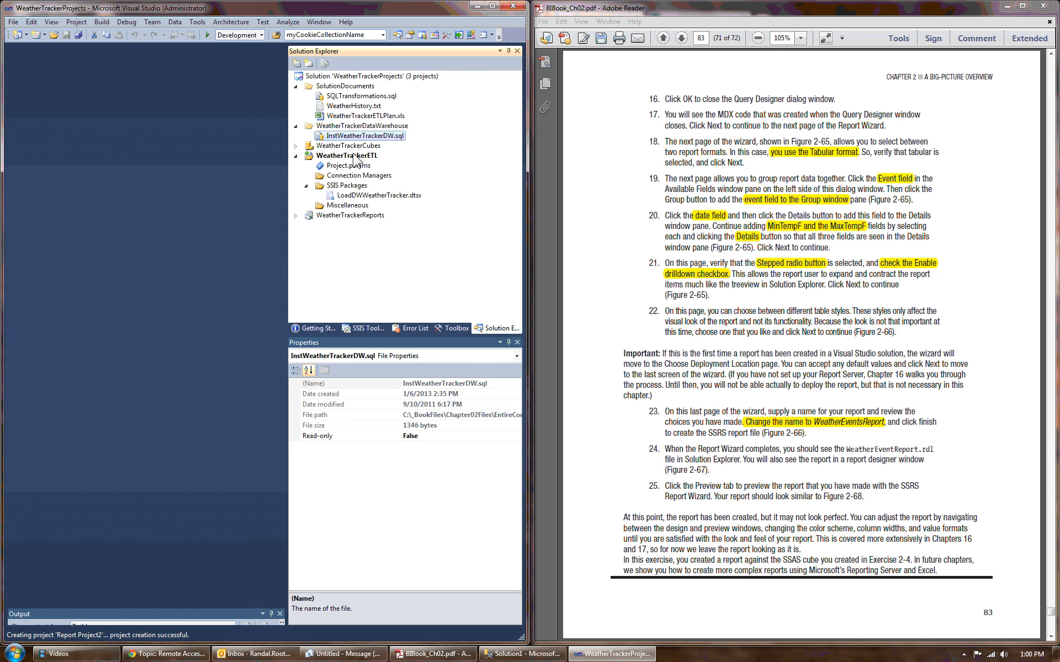
pyautogui.click(374, 196)
pyautogui.rightClick(385, 197)
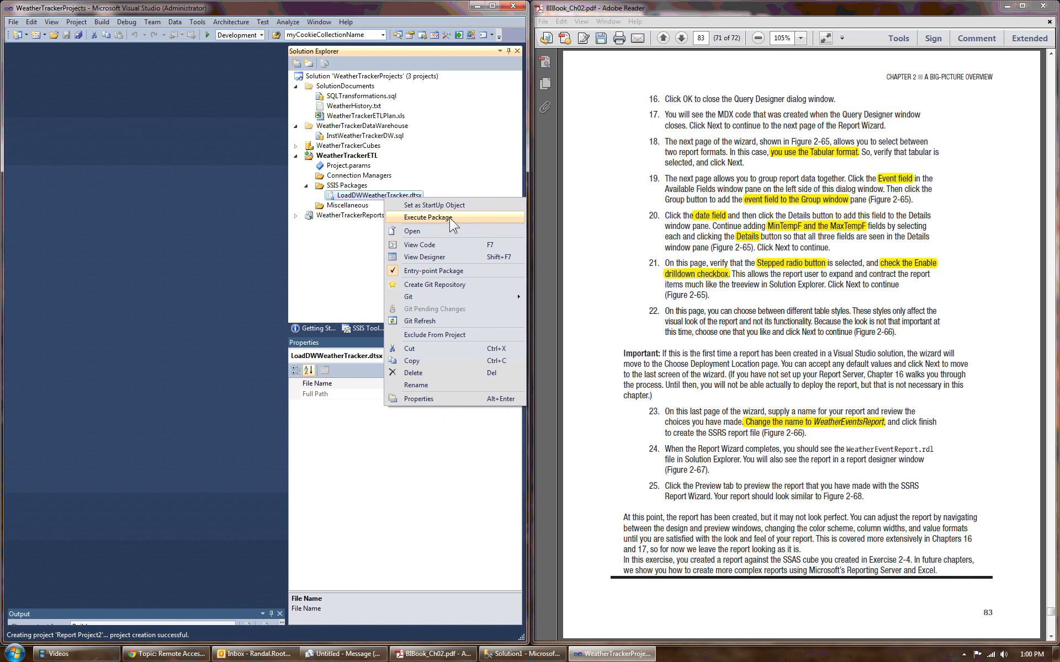
pyautogui.click(296, 156)
# Step: Review the WeatherTrackerCubes project's contents, including the DWWeatherTracker.cube file, and collapse the project
pyautogui.click(296, 147)
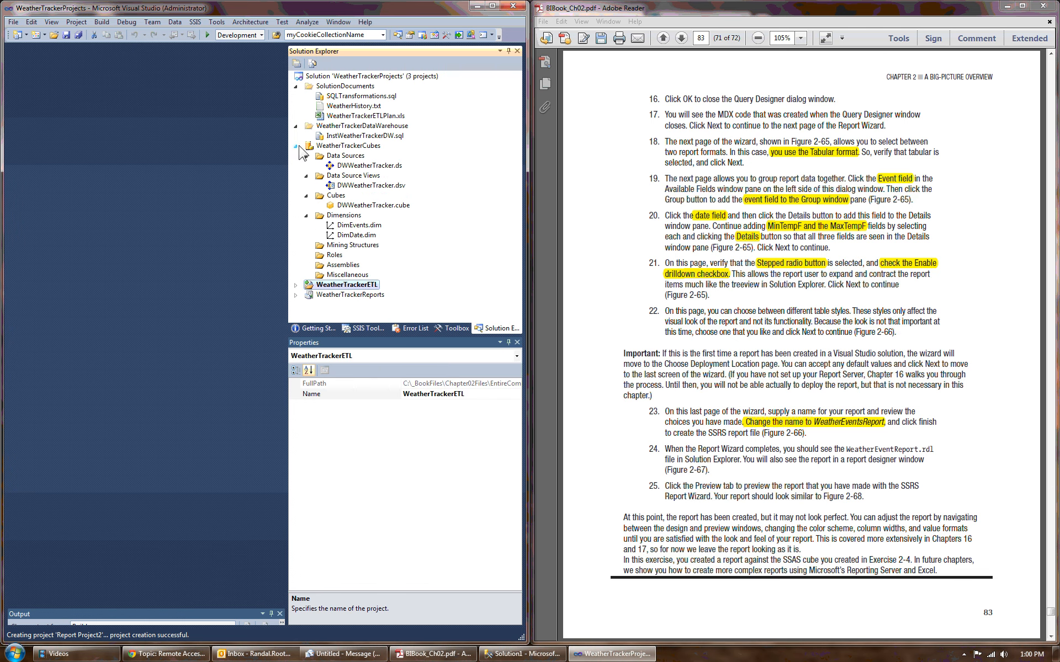
pyautogui.click(381, 206)
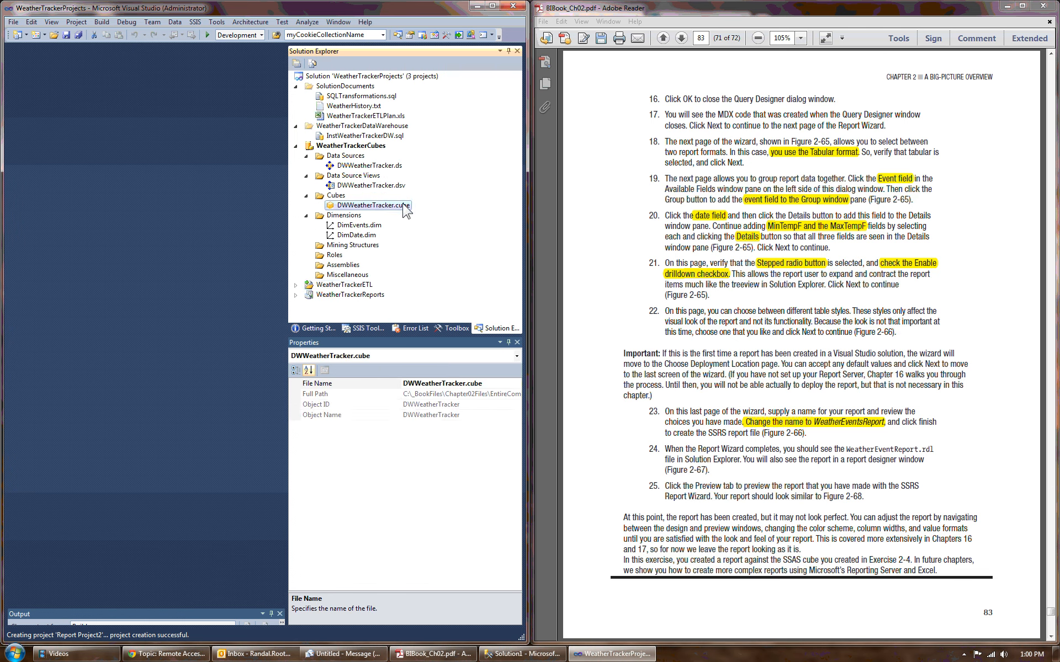
pyautogui.click(296, 146)
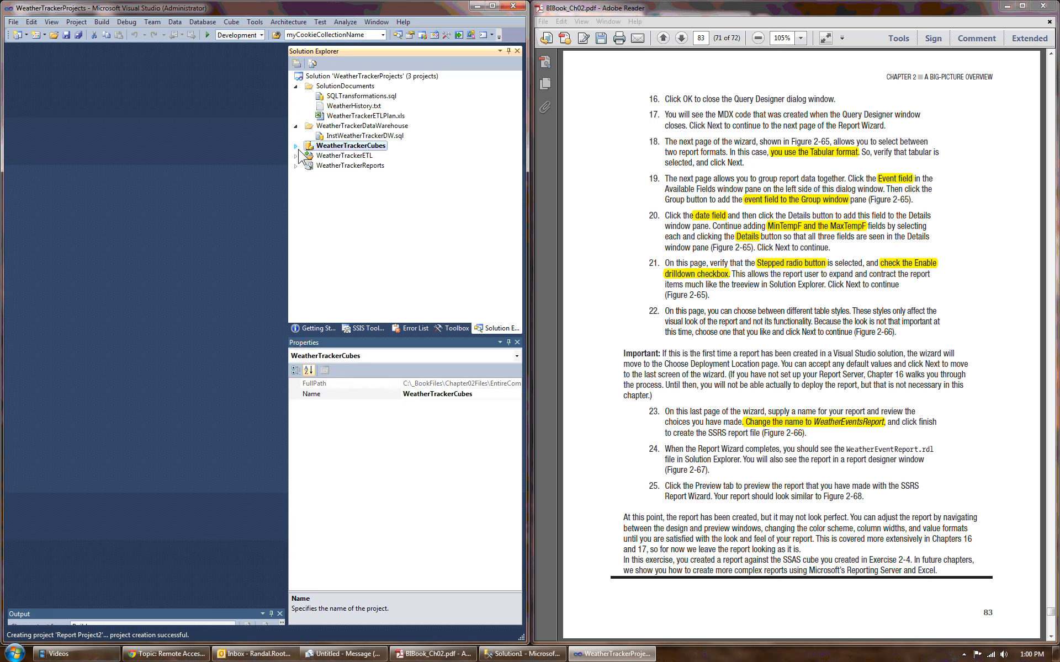
# Step: Review the WeatherEvents.rdl report in the WeatherTrackerReports project and collapse the project
pyautogui.click(295, 166)
pyautogui.click(356, 208)
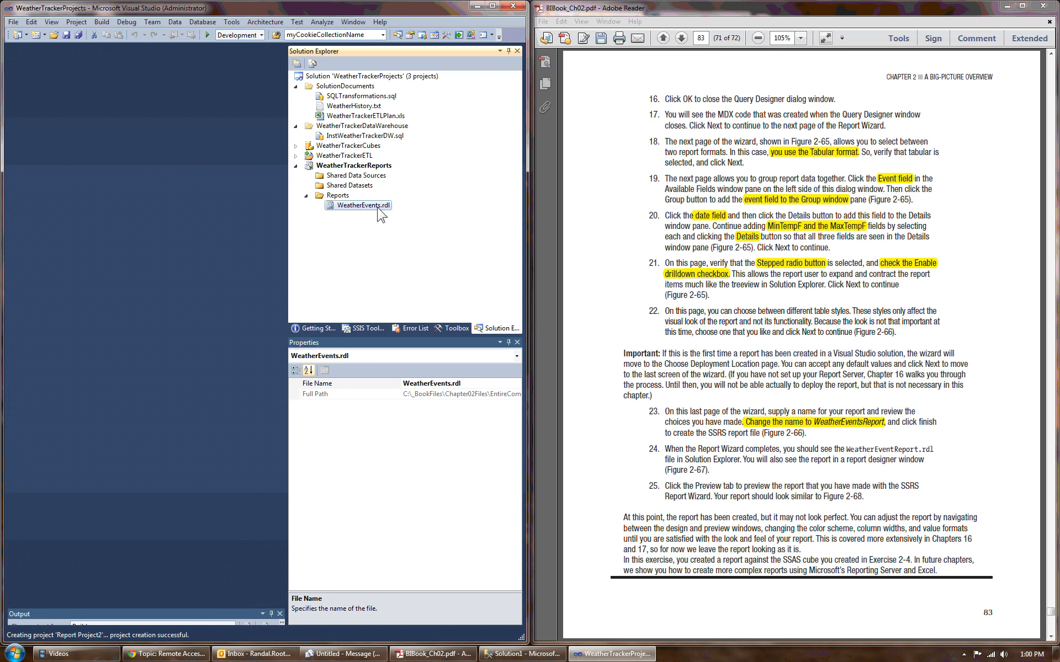
pyautogui.click(296, 166)
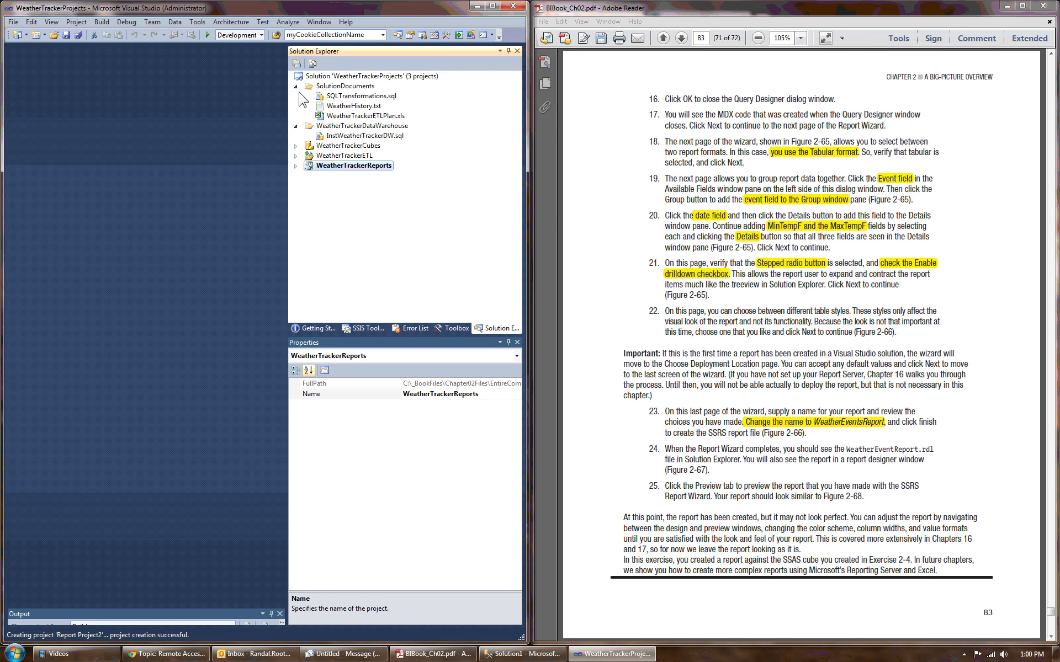
# Step: Collapse the SolutionDocuments and WeatherTrackerDataWarehouse solution folders in Solution Explorer
pyautogui.click(295, 86)
pyautogui.click(310, 97)
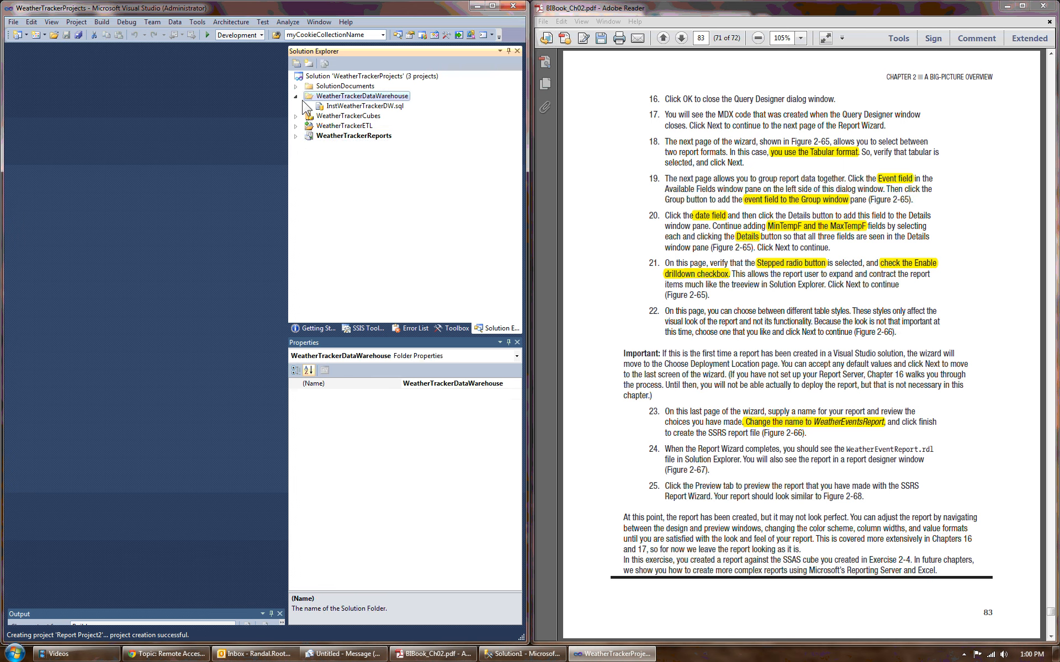
pyautogui.click(295, 96)
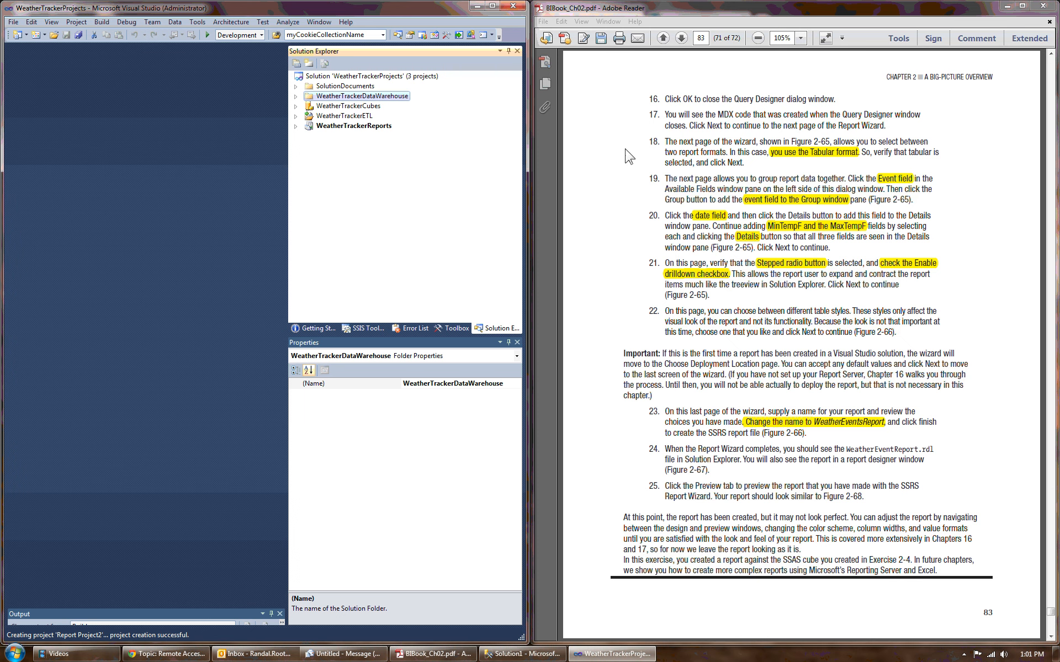
pyautogui.click(964, 654)
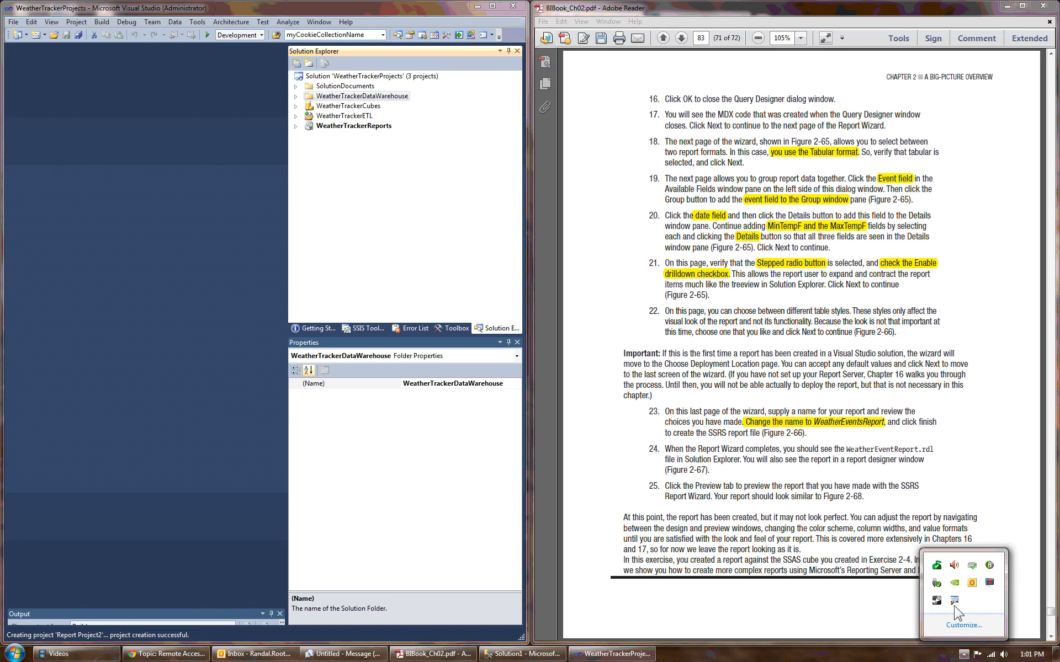